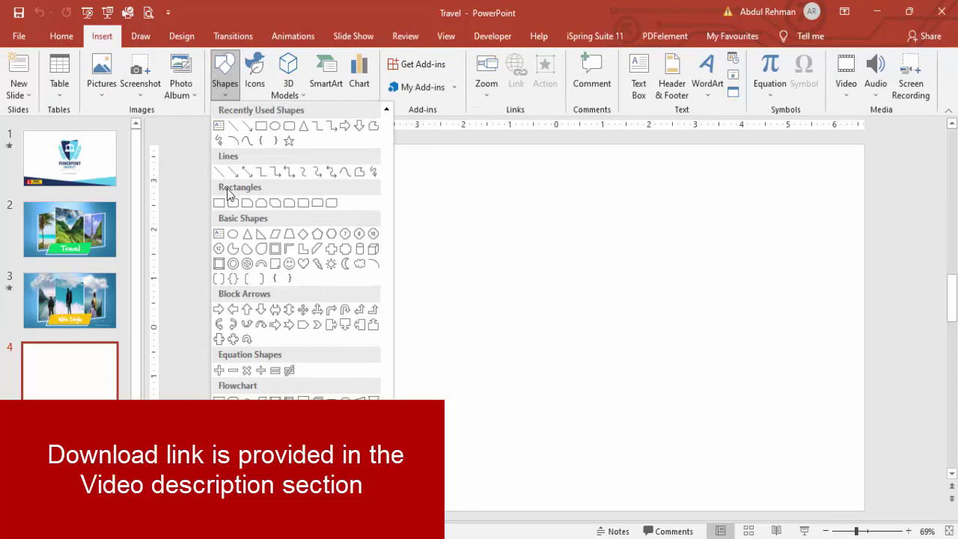
Draw a rectangle covering all of slide 4 and remove its outline.
left_click(222, 206)
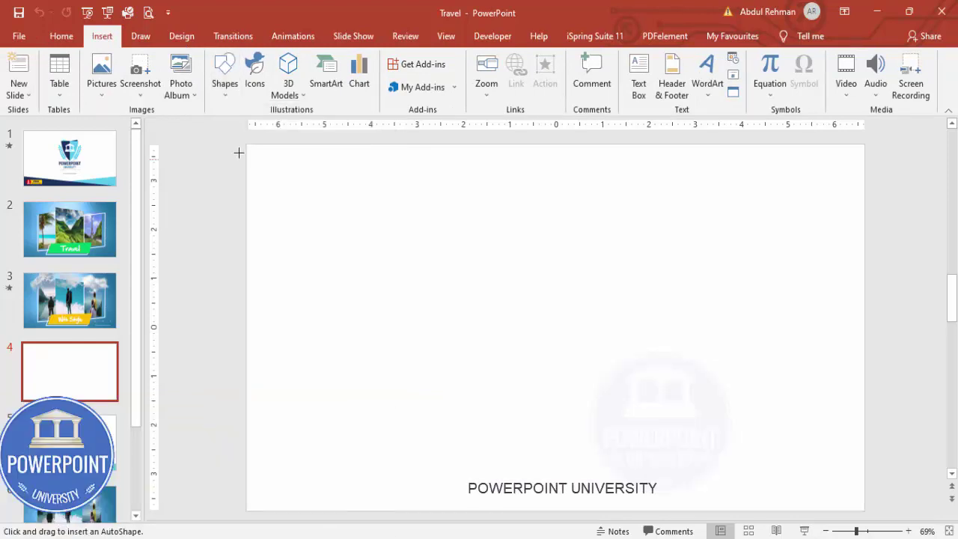
left_click_drag(248, 145, 866, 511)
left_click(387, 77)
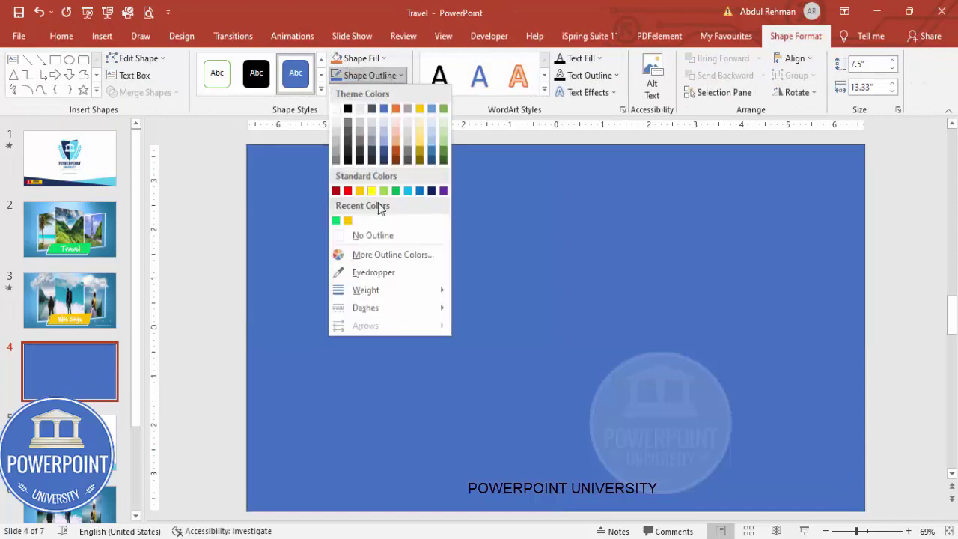
left_click(410, 232)
Fill the rectangle with a dark blue radial gradient picture from an online 'blue gradient' search.
right_click(449, 245)
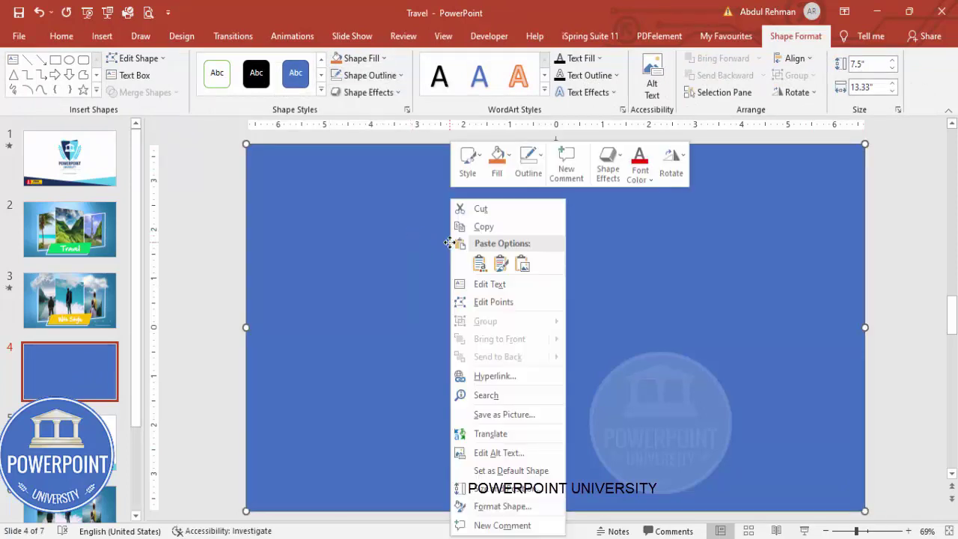
left_click(503, 507)
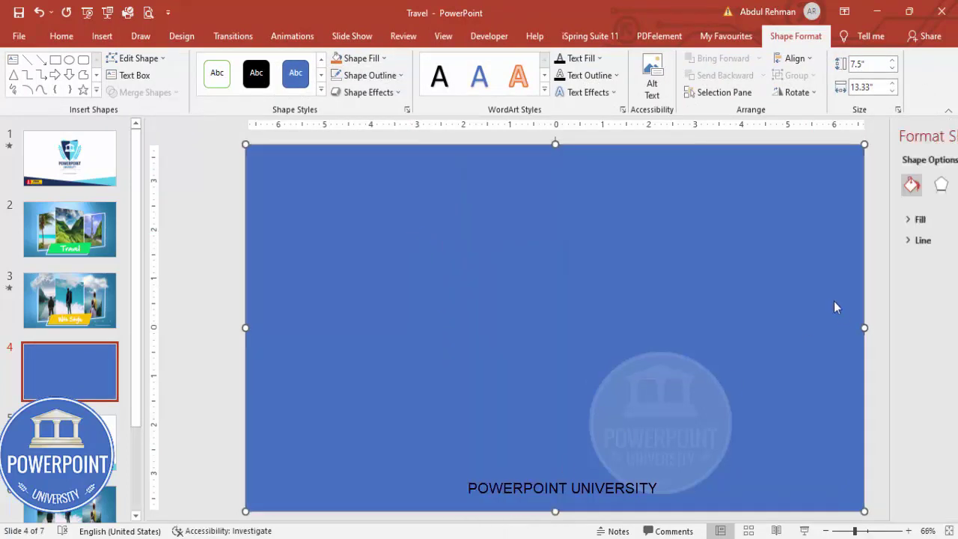
left_click(781, 220)
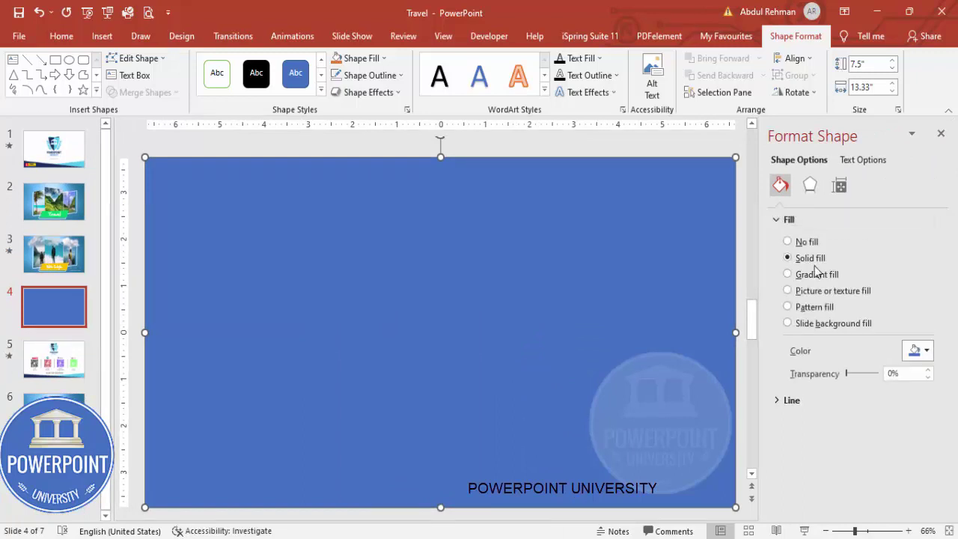
left_click(836, 298)
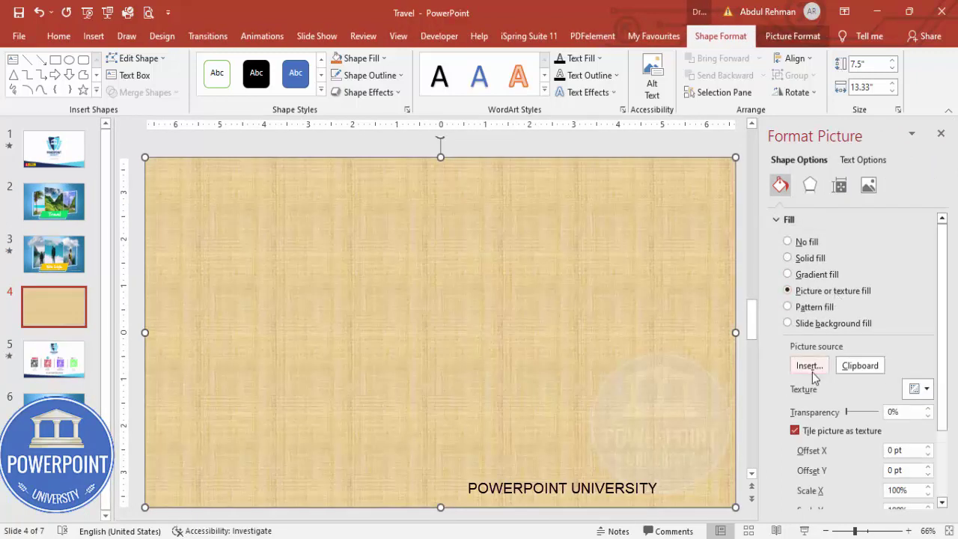
left_click(809, 365)
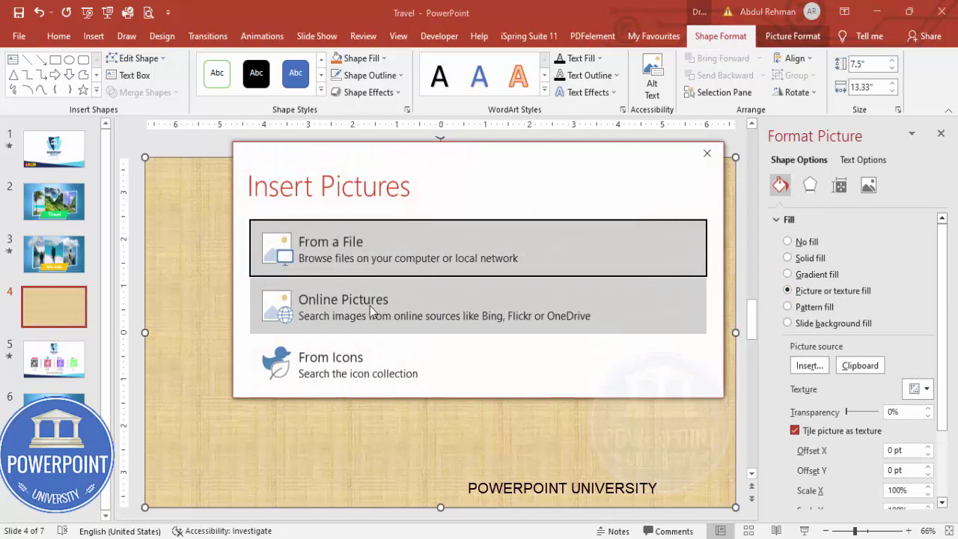
left_click(370, 309)
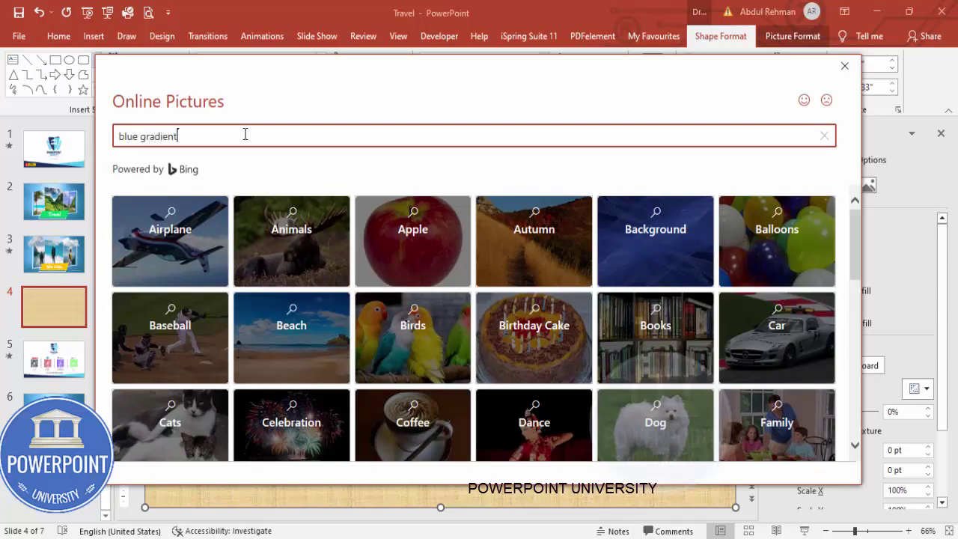
key("Return")
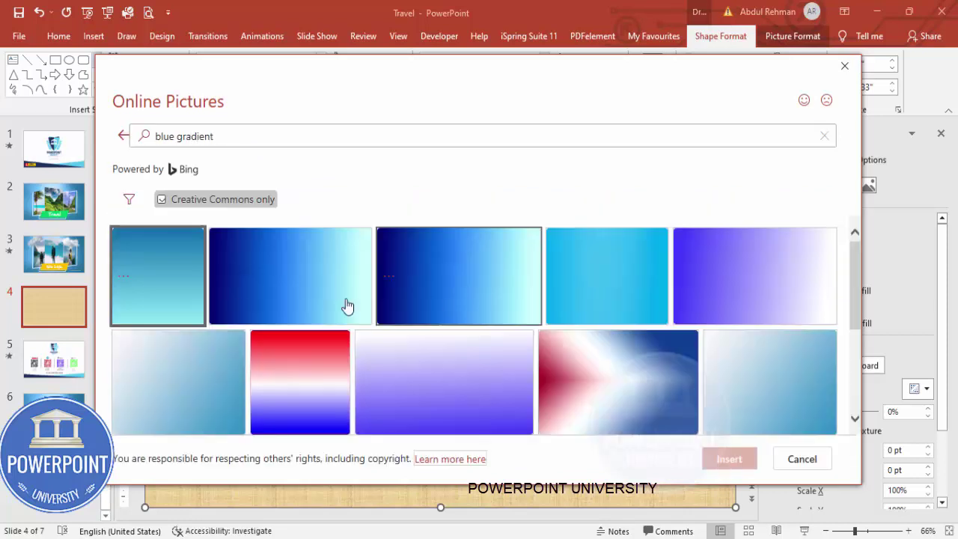
scroll(398, 302, "down", 1)
scroll(398, 302, "down", 3)
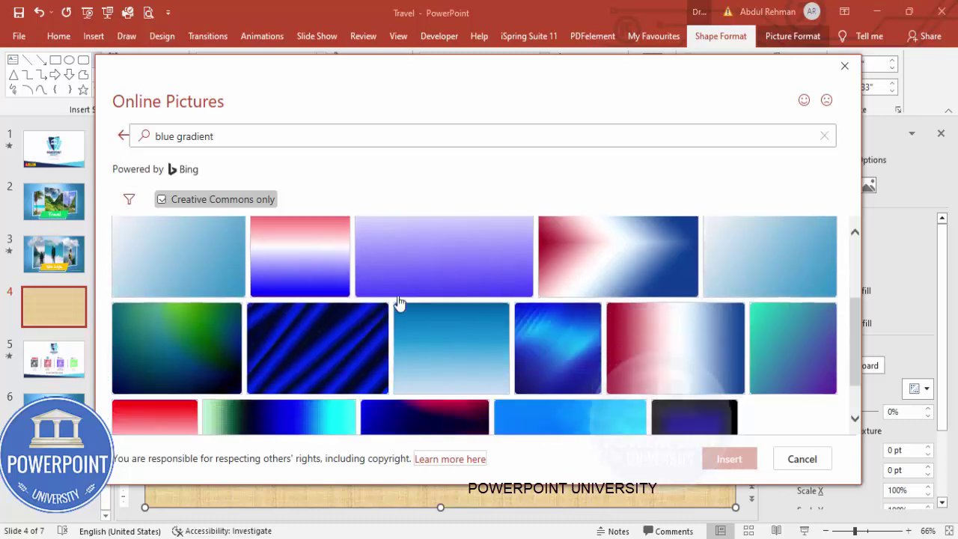
scroll(509, 310, "down", 1)
scroll(508, 309, "down", 1)
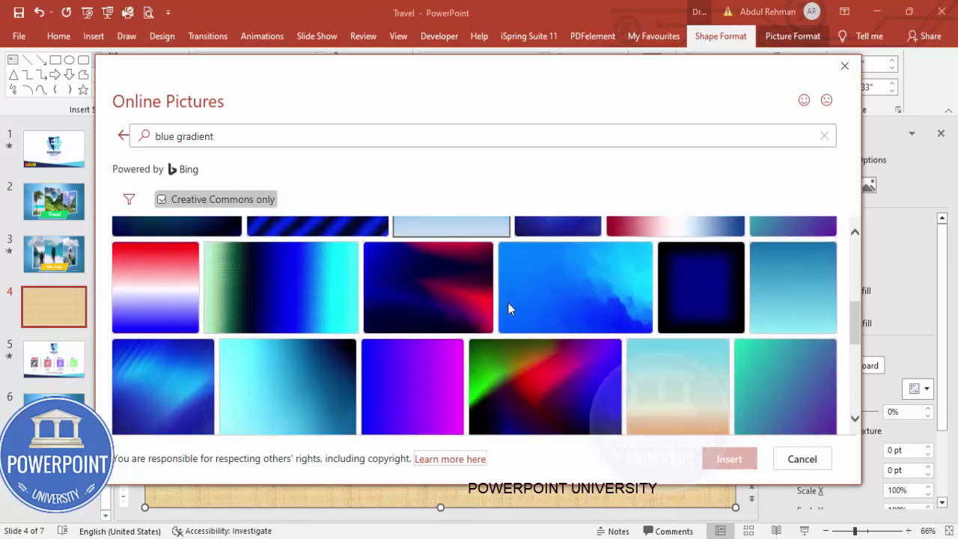
scroll(509, 310, "down", 3)
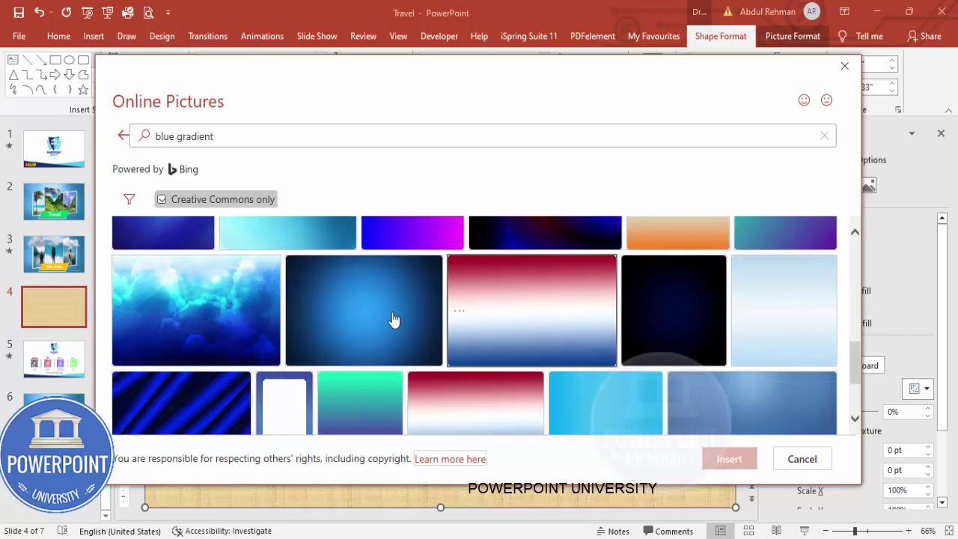
left_click(374, 323)
left_click(734, 460)
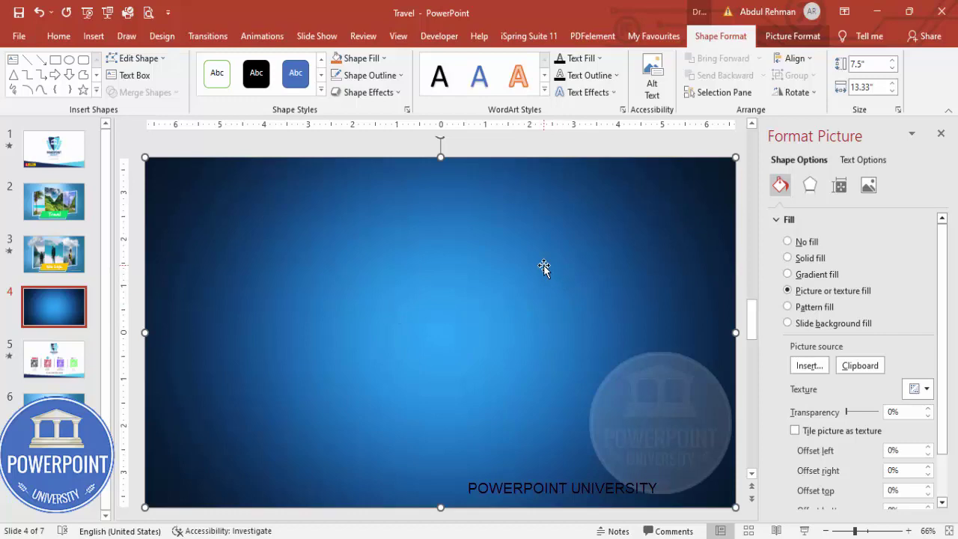
Draw a tall, outline-free white rectangle near the slide centre.
left_click(92, 35)
left_click(225, 79)
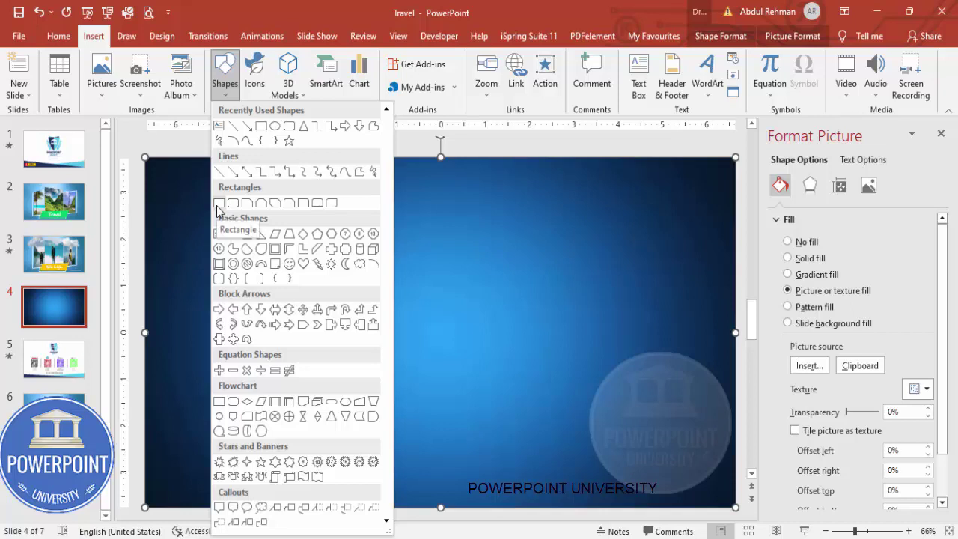
left_click(217, 203)
left_click_drag(372, 203, 548, 456)
left_click_drag(490, 349, 473, 343)
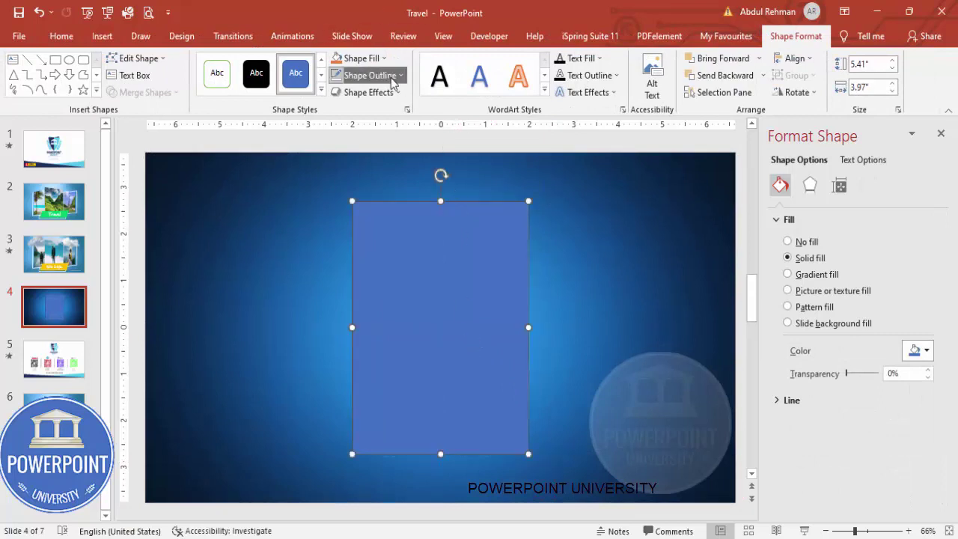
left_click(390, 77)
left_click(367, 235)
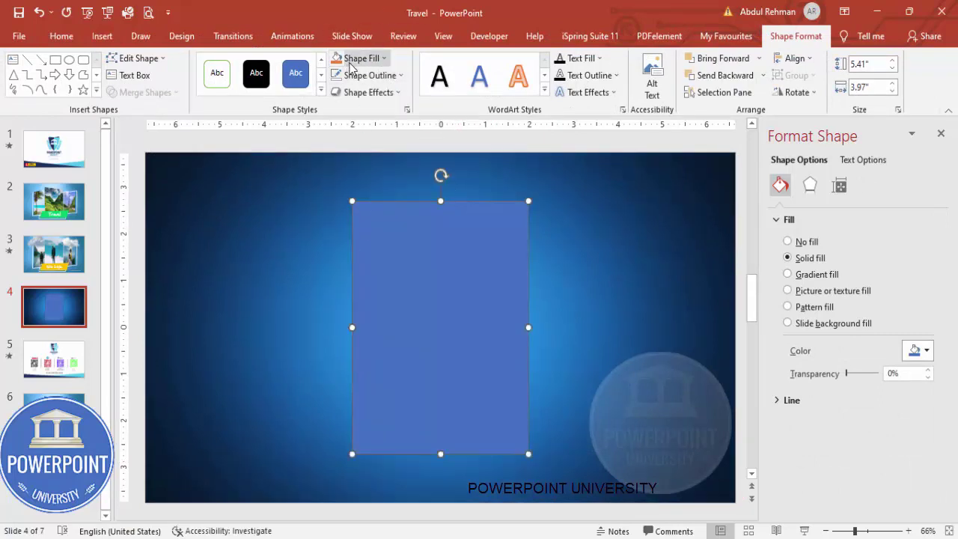
left_click(353, 59)
left_click(335, 92)
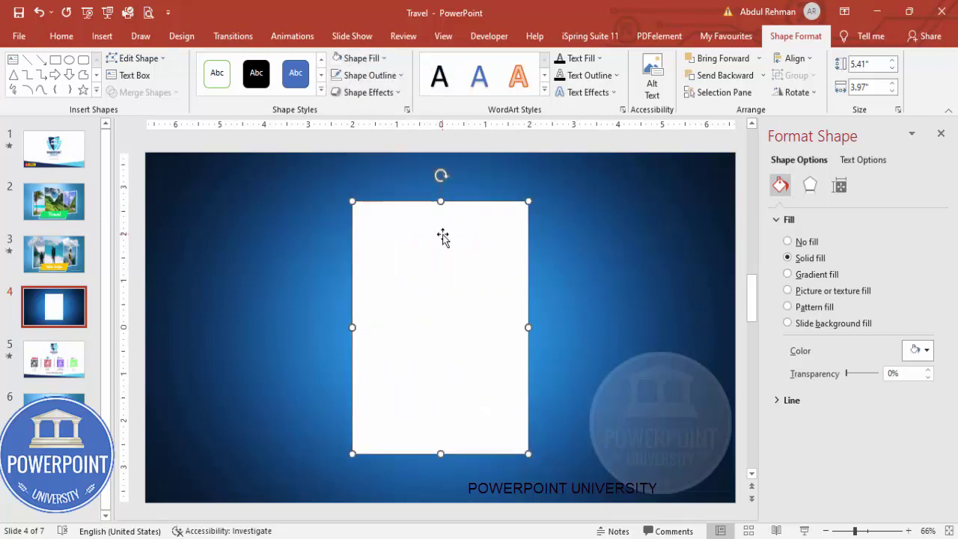
Slant the panel by lowering its top-right corner and raising its bottom-left corner.
right_click(443, 237)
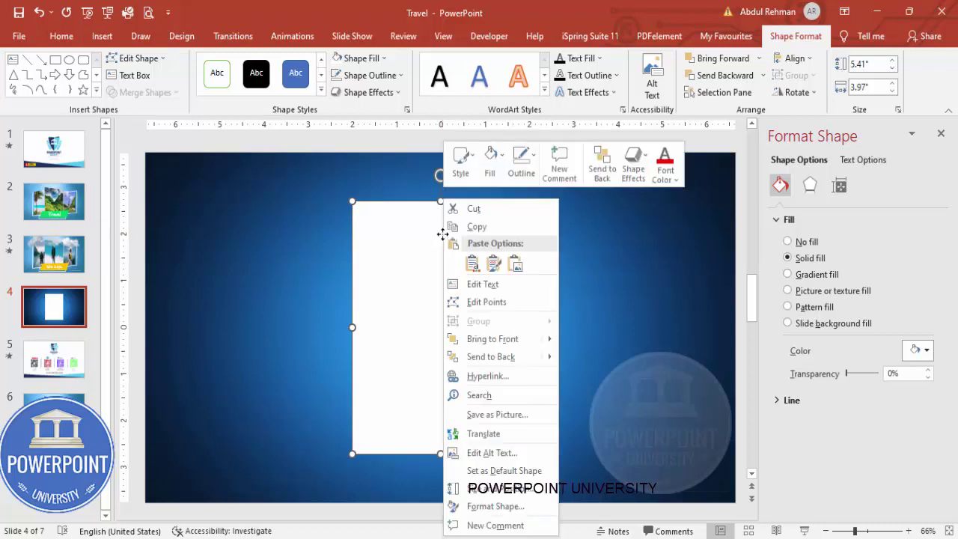
left_click(498, 304)
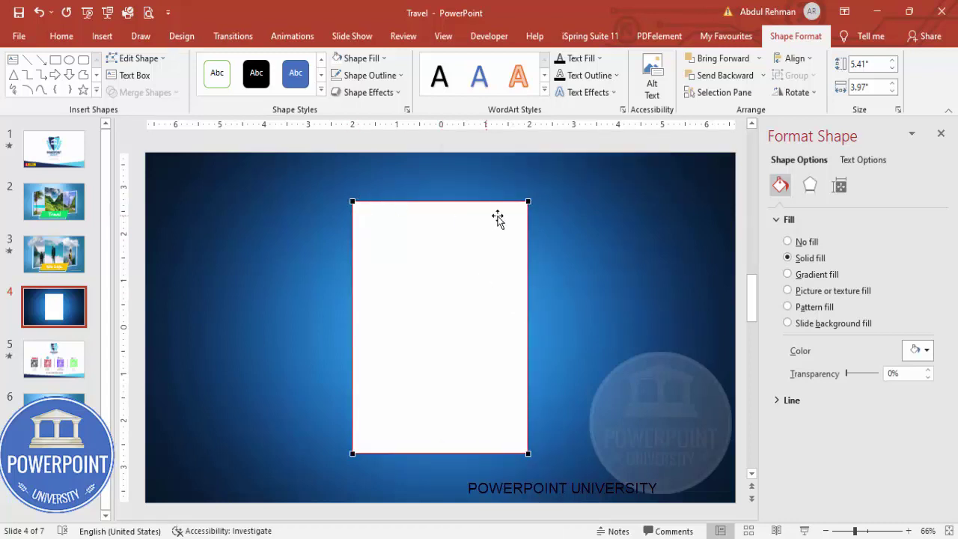
left_click_drag(529, 203, 529, 220)
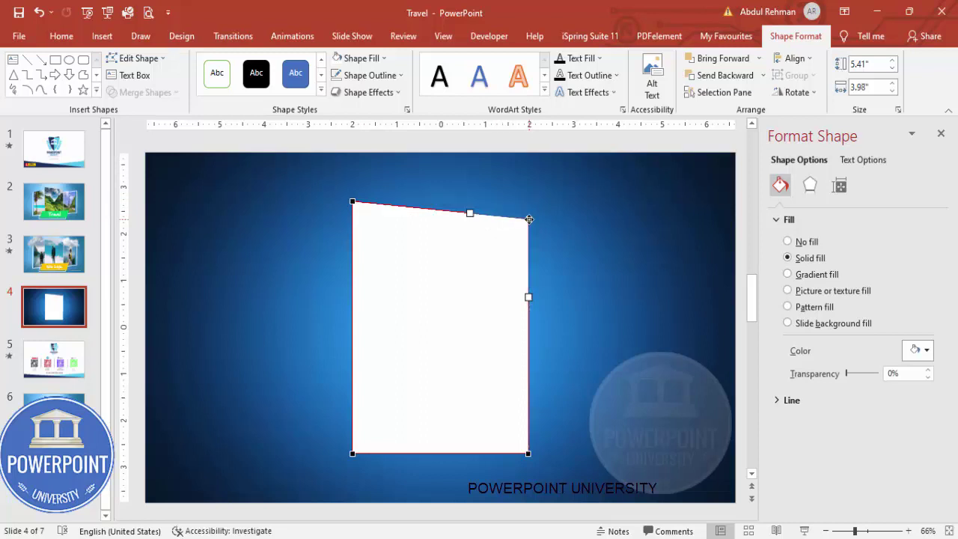
left_click_drag(354, 455, 353, 446)
left_click(230, 135)
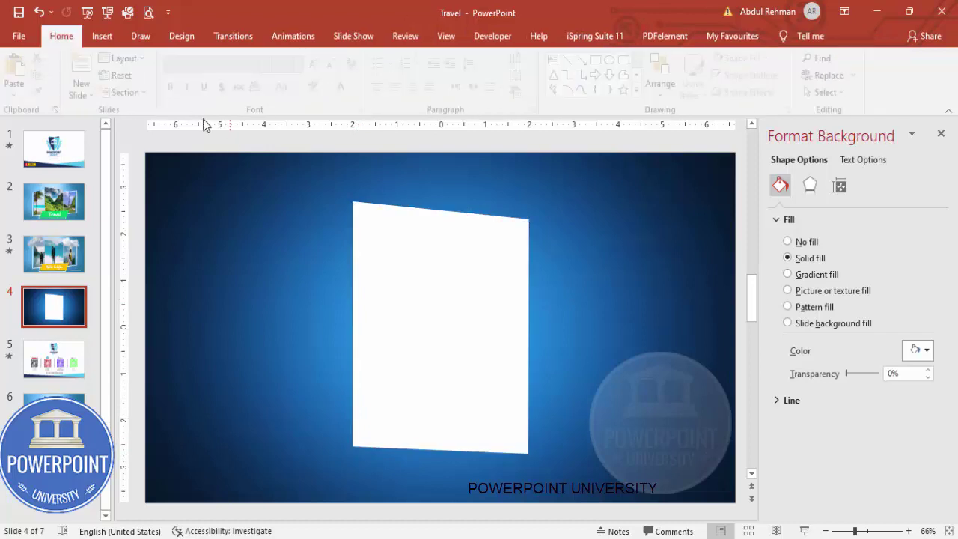
left_click(375, 284)
Duplicate the panel to the left, fill it light grey, and place it behind the middle panel.
key("ctrl+d")
left_click_drag(452, 297, 319, 276)
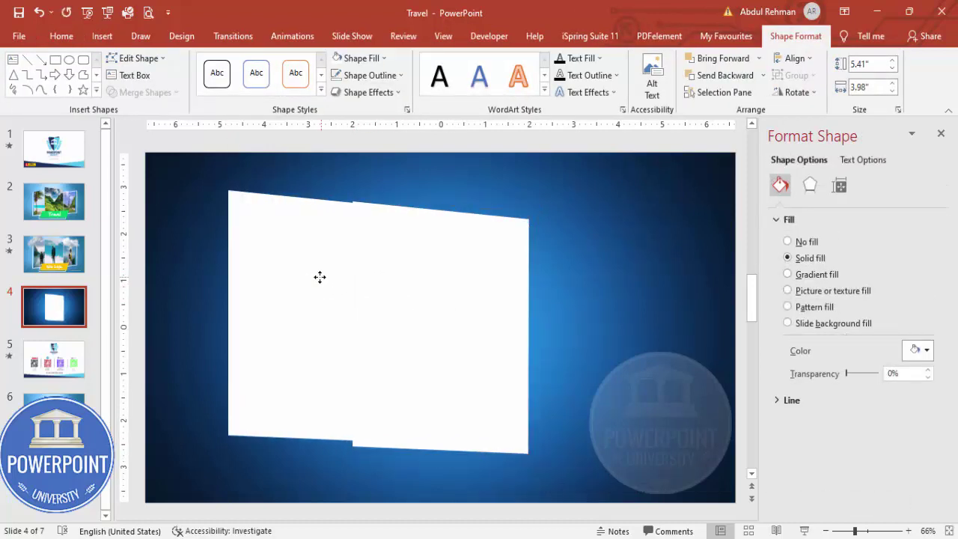
left_click(358, 58)
left_click(332, 108)
left_click(321, 271)
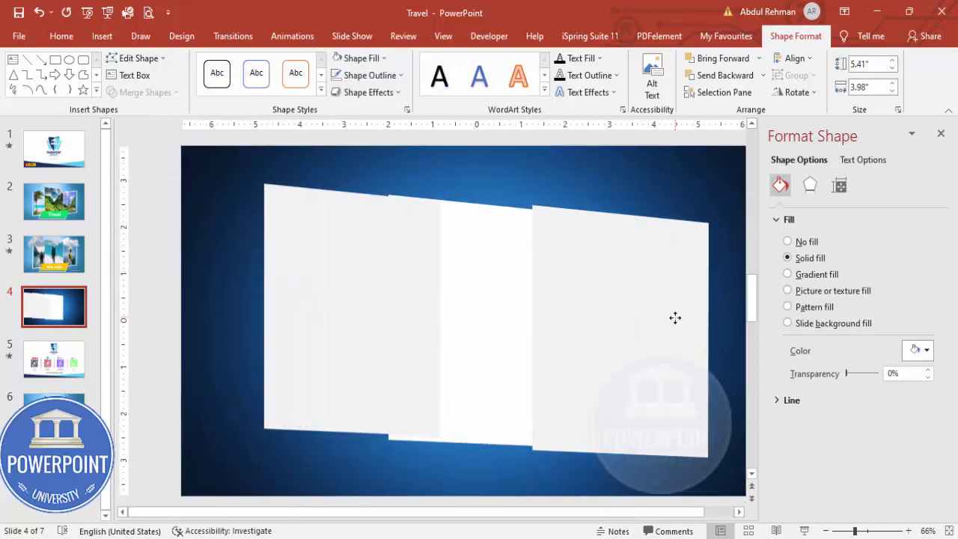
left_click(332, 297)
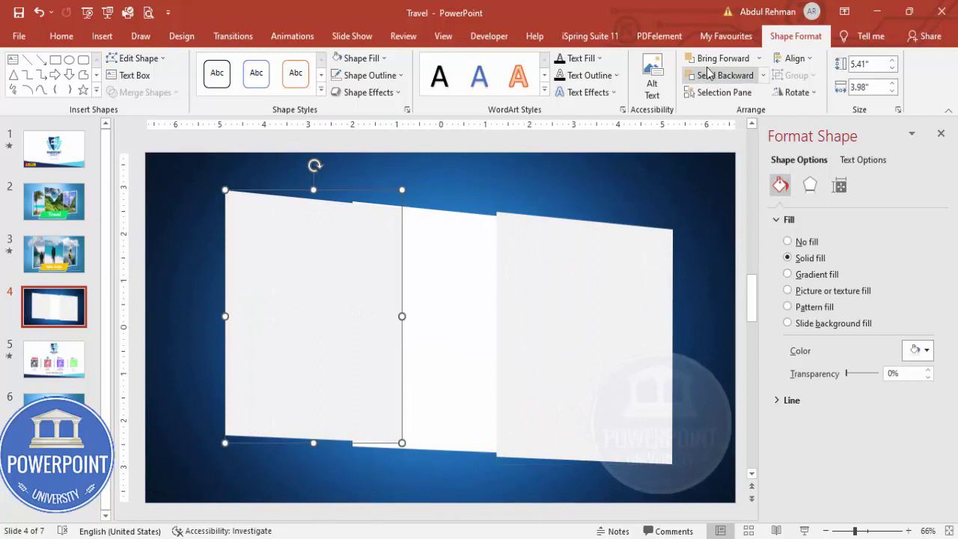
left_click(733, 81)
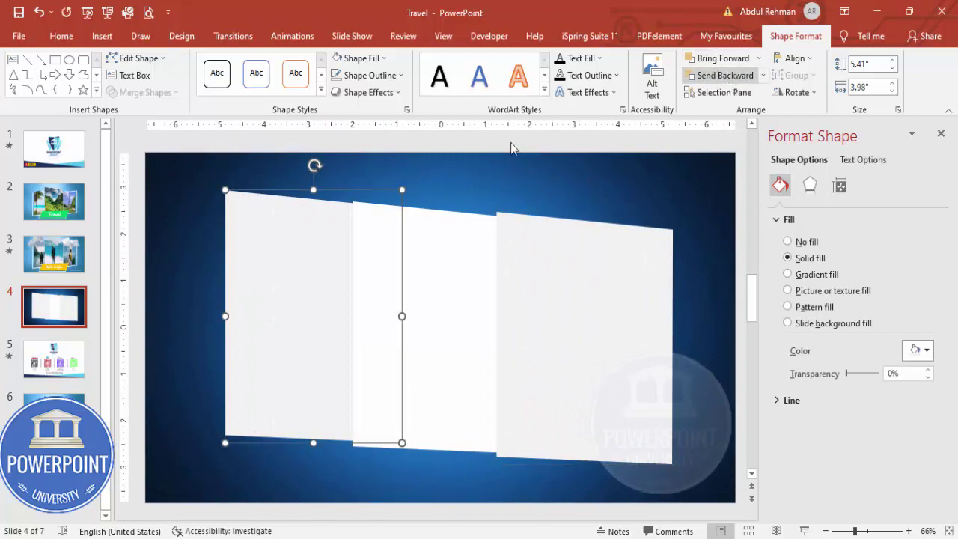
Lower the left panel's top-left corner and narrow it slightly.
right_click(275, 258)
left_click(321, 338)
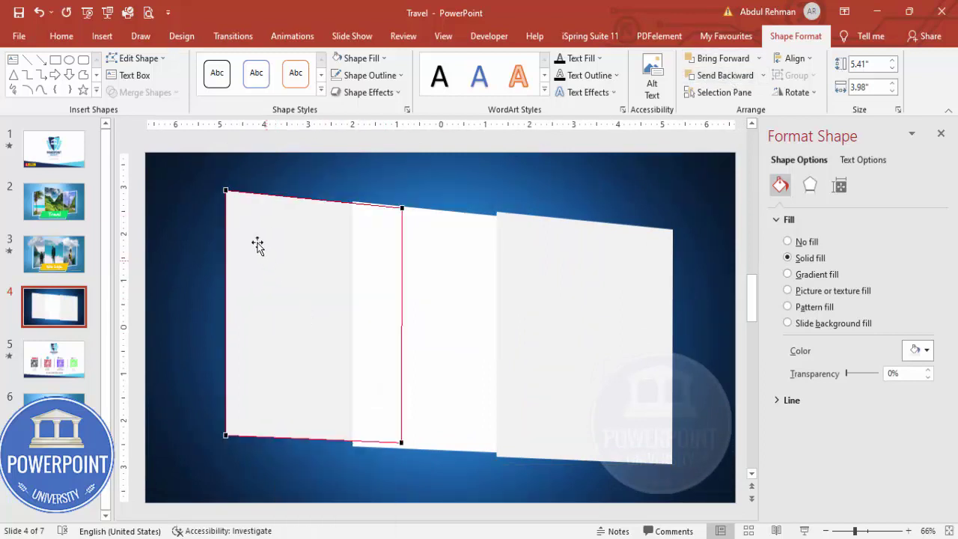
left_click_drag(229, 190, 227, 229)
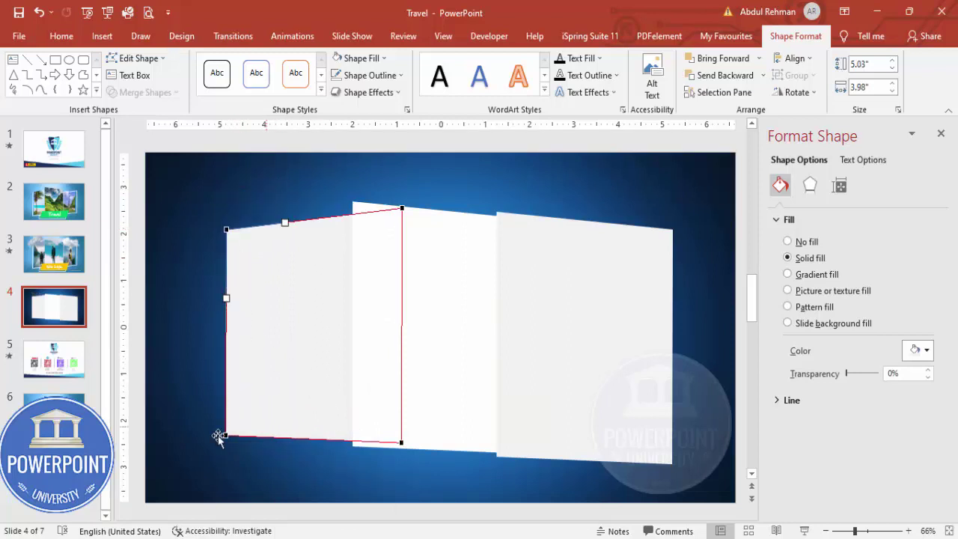
left_click(336, 469)
left_click(382, 342)
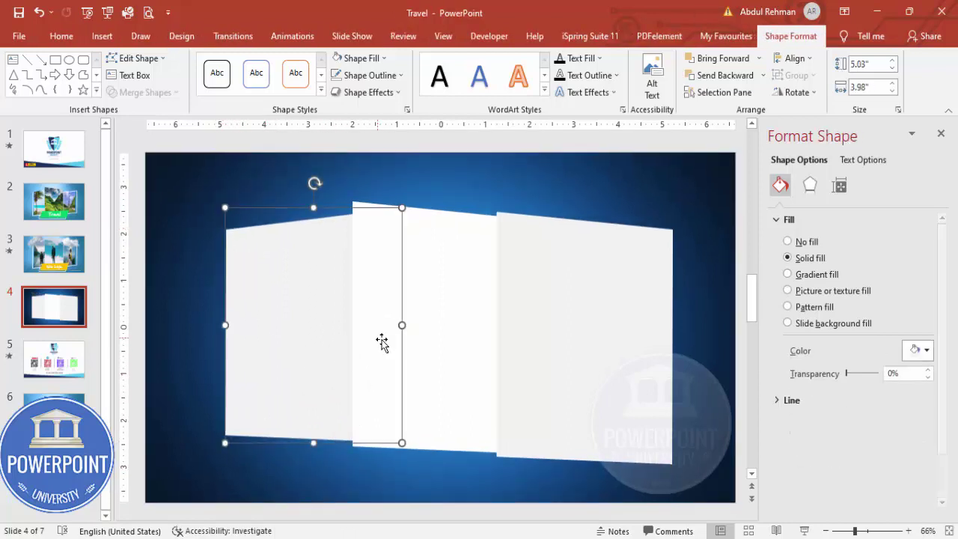
mouse_move(402, 325)
left_mouse_down()
mouse_move(374, 325)
mouse_move(384, 325)
left_mouse_up()
Skew the right panel's corners, send it behind the middle panel, and nudge it up.
left_click(543, 333)
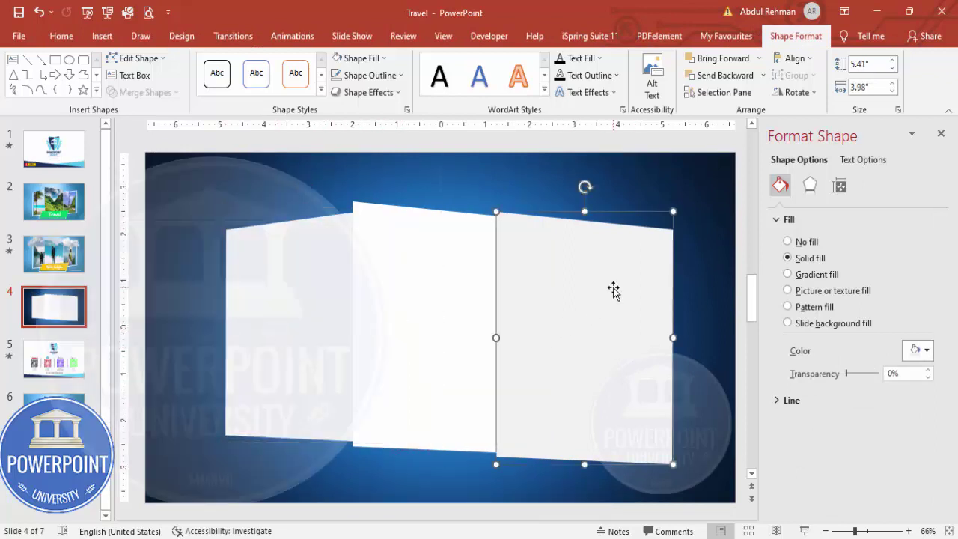
right_click(614, 285)
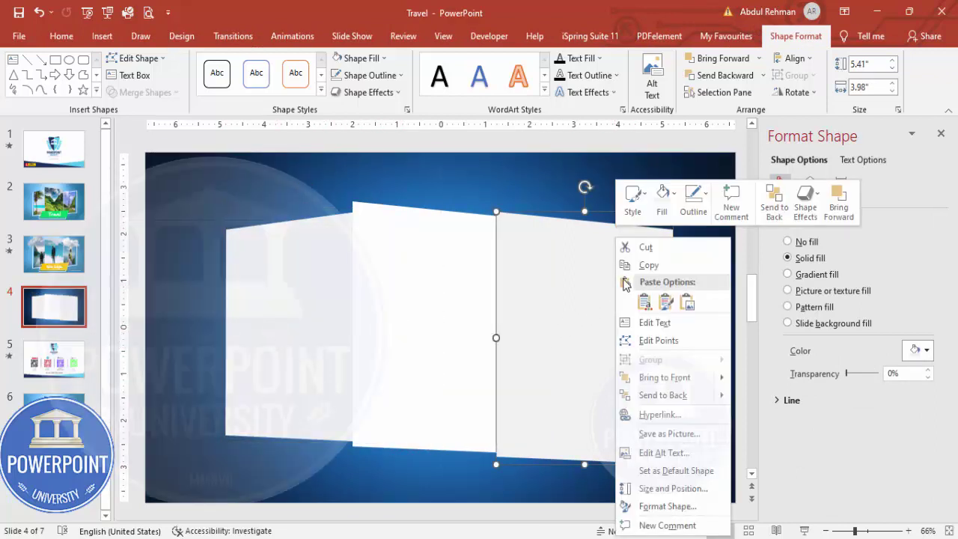
left_click(671, 339)
left_click_drag(673, 229, 672, 212)
left_click_drag(497, 211, 495, 245)
left_click_drag(672, 463, 667, 434)
left_click(605, 448)
left_click(592, 381)
left_click(723, 75)
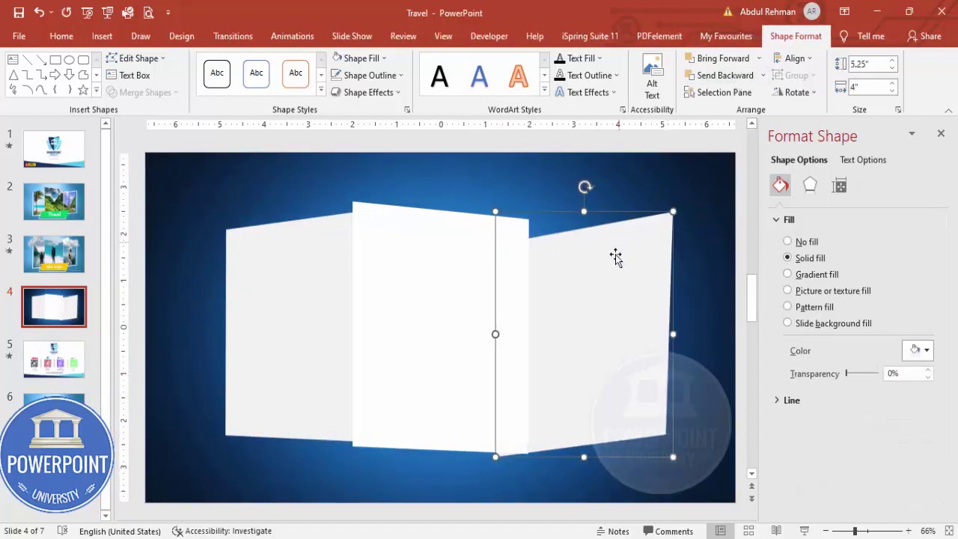
left_click_drag(613, 274, 612, 271)
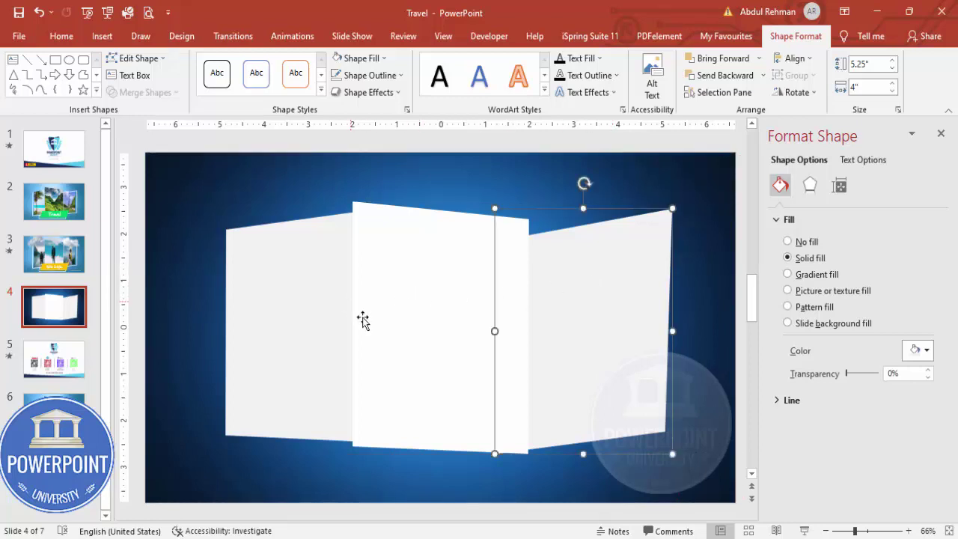
left_click(341, 154)
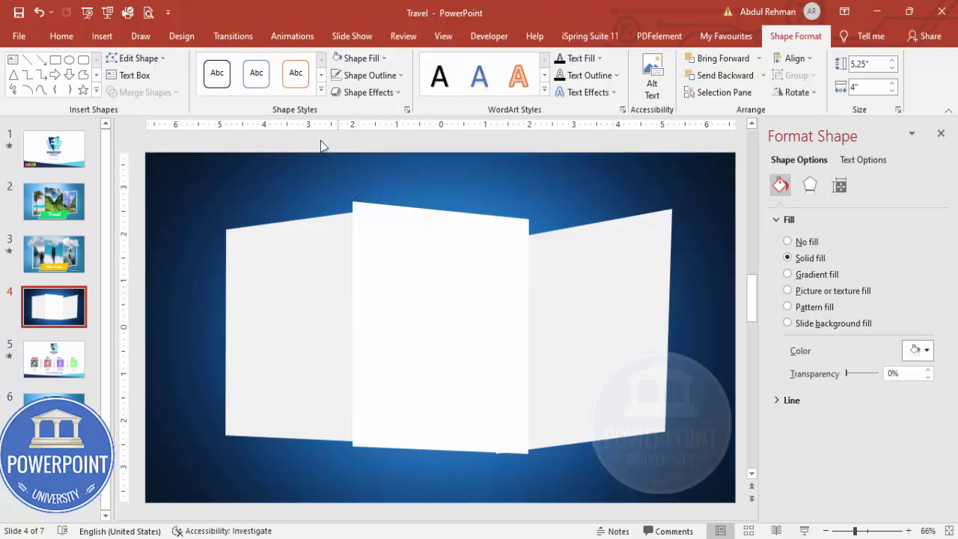
Draw an outline-free gold rectangle across the bottom of the panels.
left_click(101, 36)
left_click(226, 91)
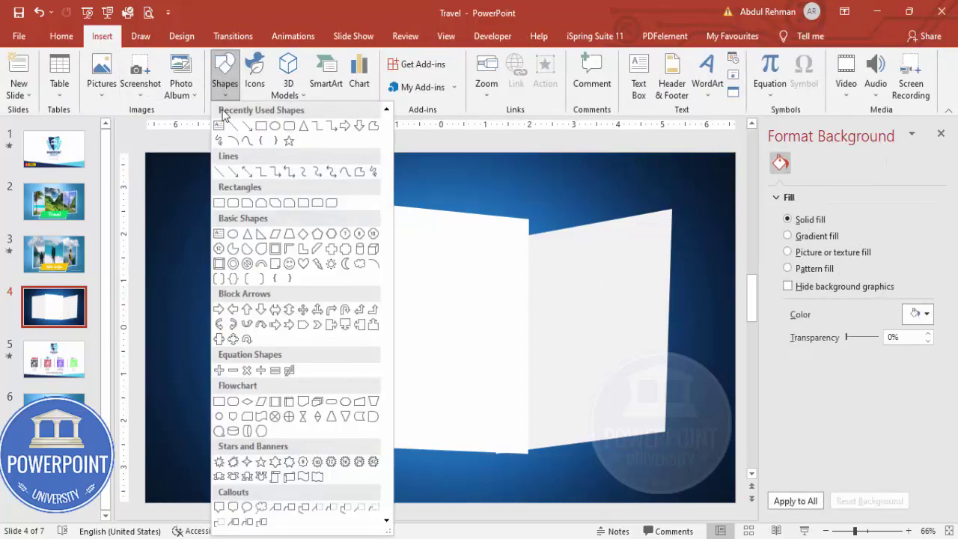
left_click(218, 204)
mouse_move(295, 417)
left_mouse_down()
mouse_move(539, 494)
mouse_move(564, 483)
left_mouse_up()
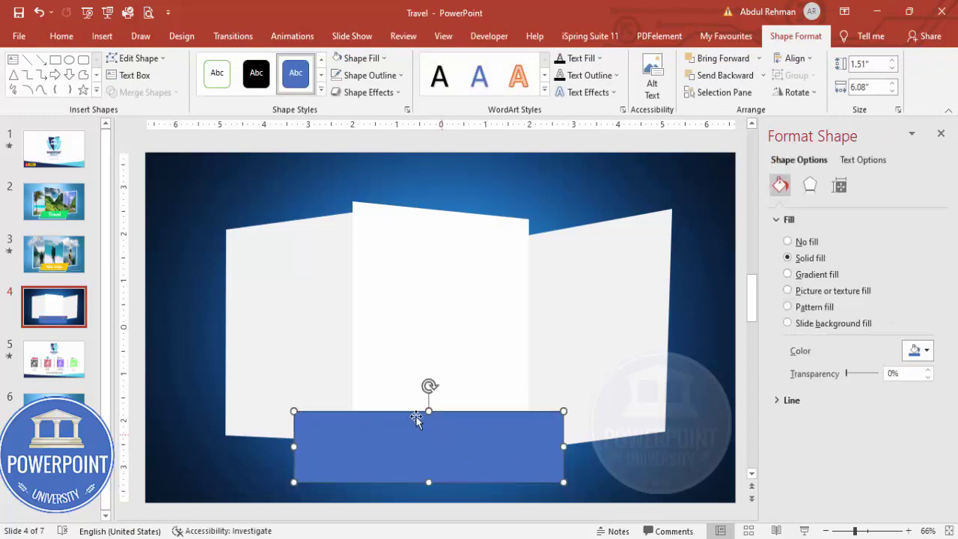
left_click(360, 57)
left_click(392, 67)
left_click(391, 75)
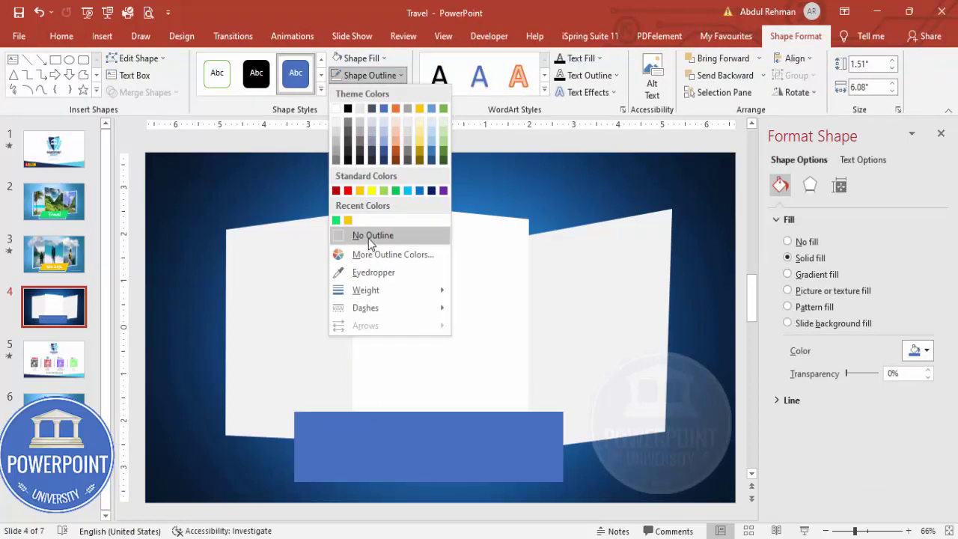
left_click(369, 238)
left_click(359, 58)
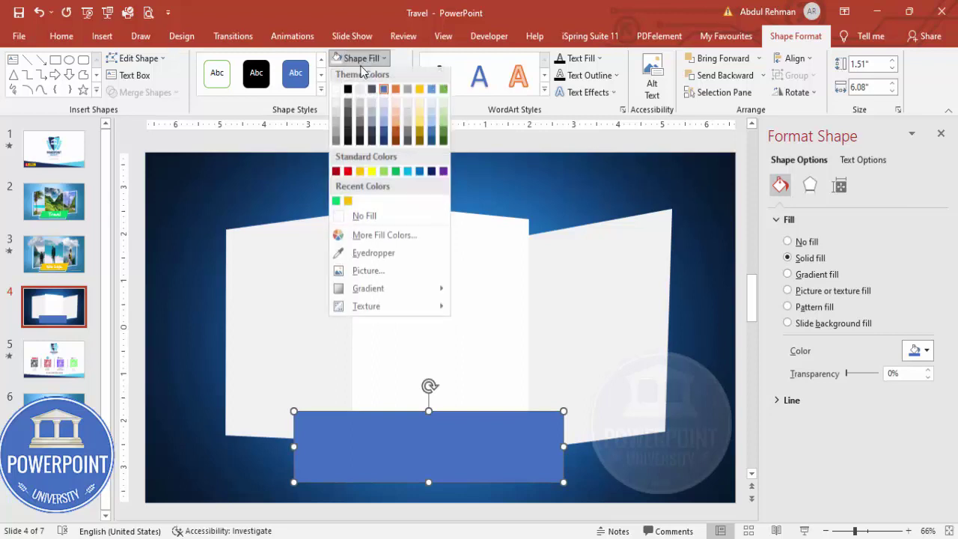
left_click(346, 203)
Shift the banner's top corners right to make it a slanted parallelogram.
right_click(483, 443)
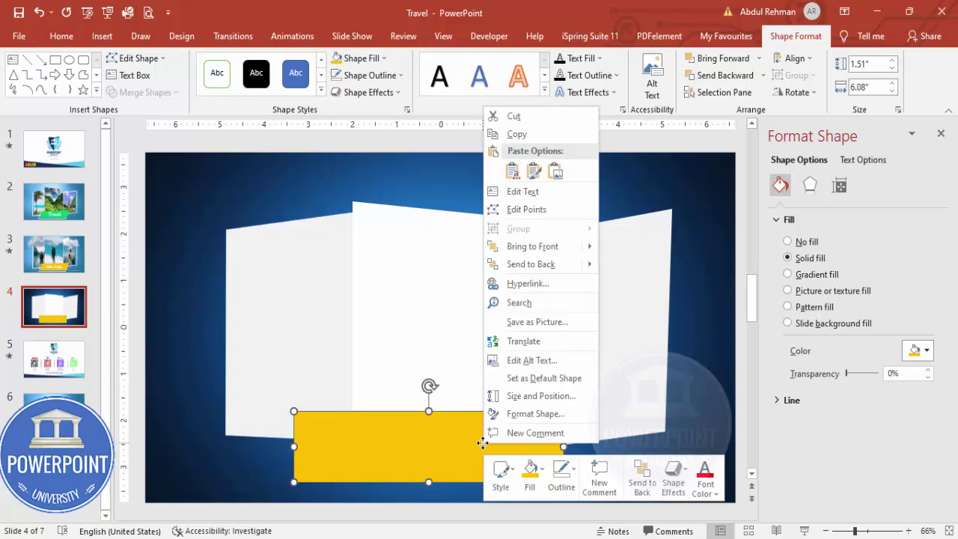
left_click(546, 211)
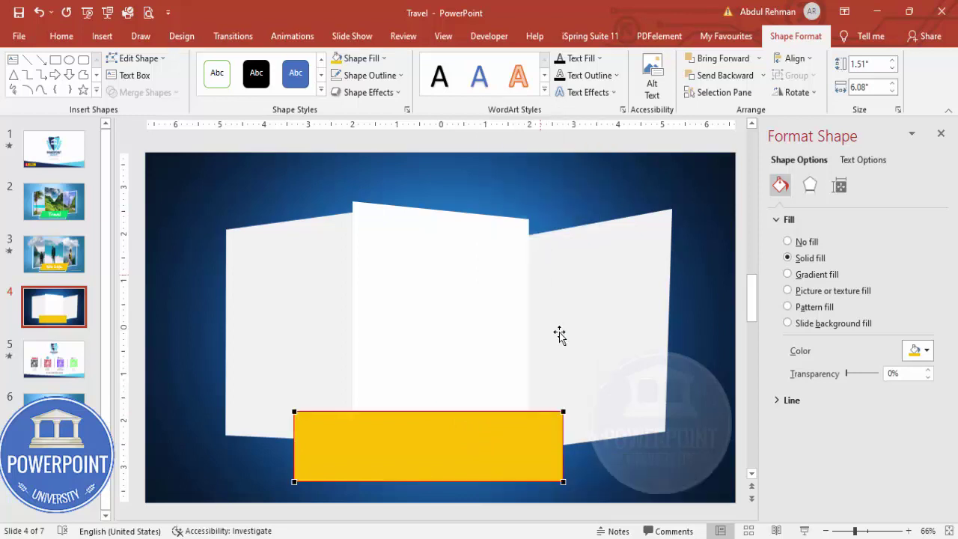
left_click_drag(565, 412, 575, 410)
left_click_drag(294, 412, 319, 411)
left_click(252, 460)
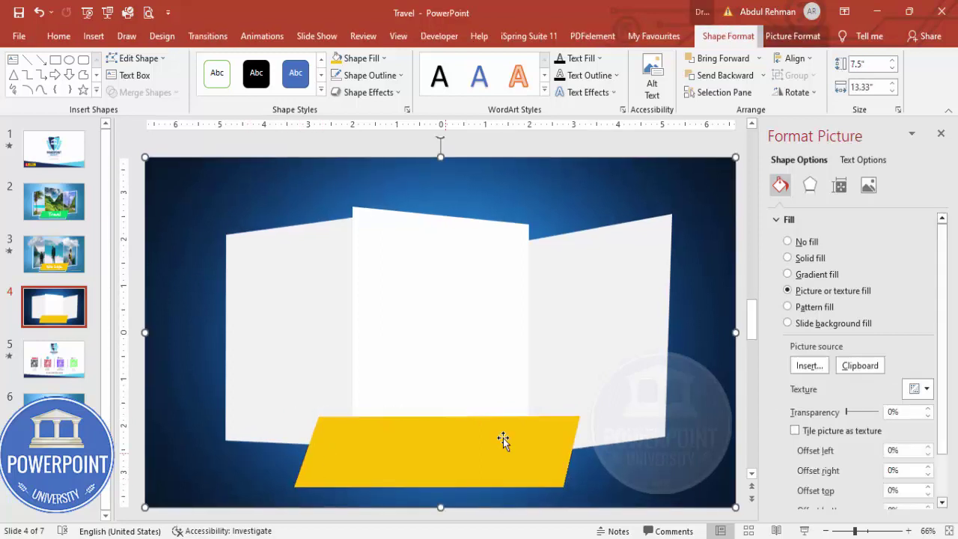
left_click(555, 153)
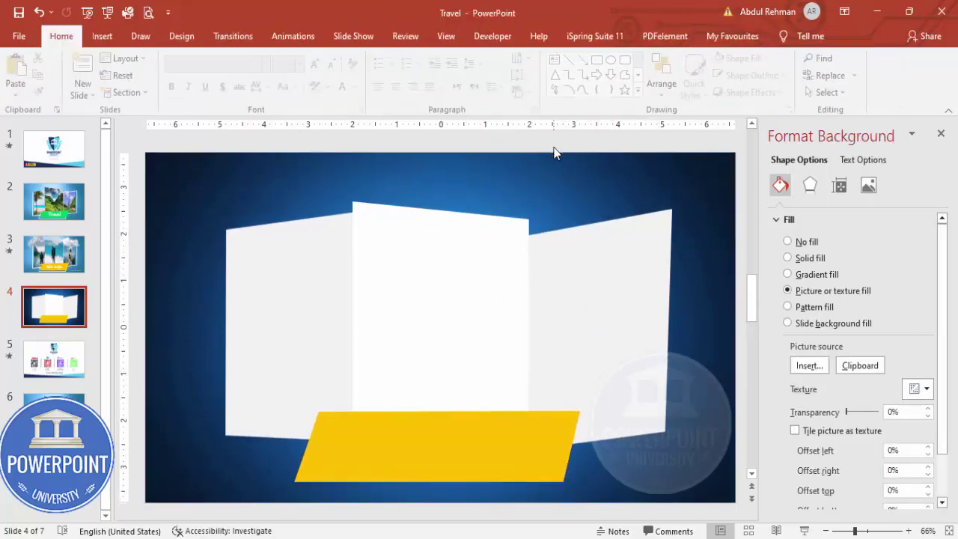
Fill the middle panel with the snowy mountain photo from an online 'mountain view' search.
left_click(440, 285)
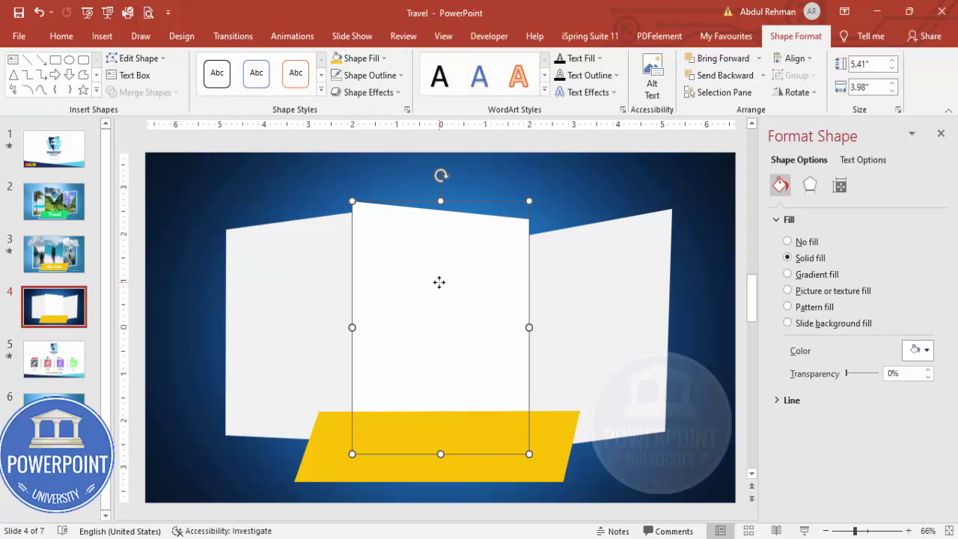
left_click(827, 291)
left_click(820, 367)
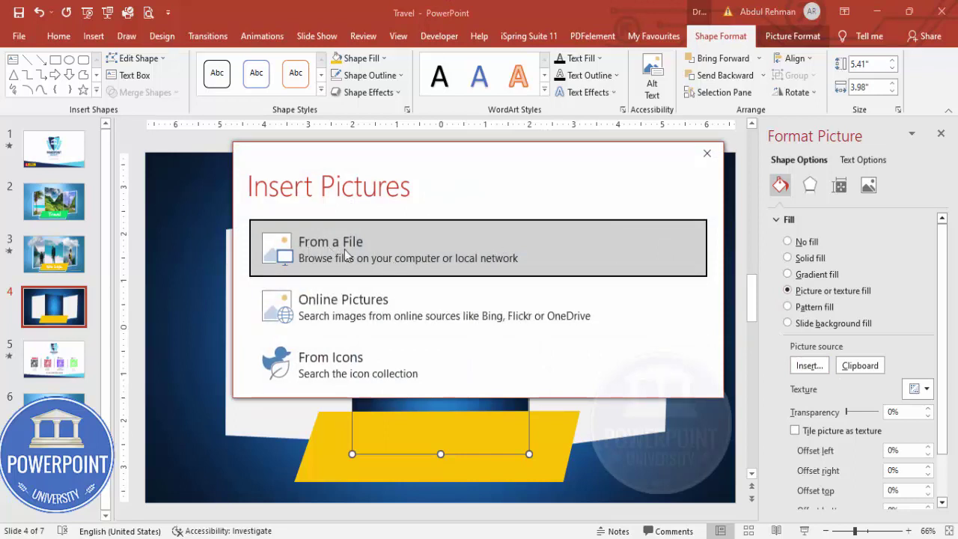
left_click(393, 308)
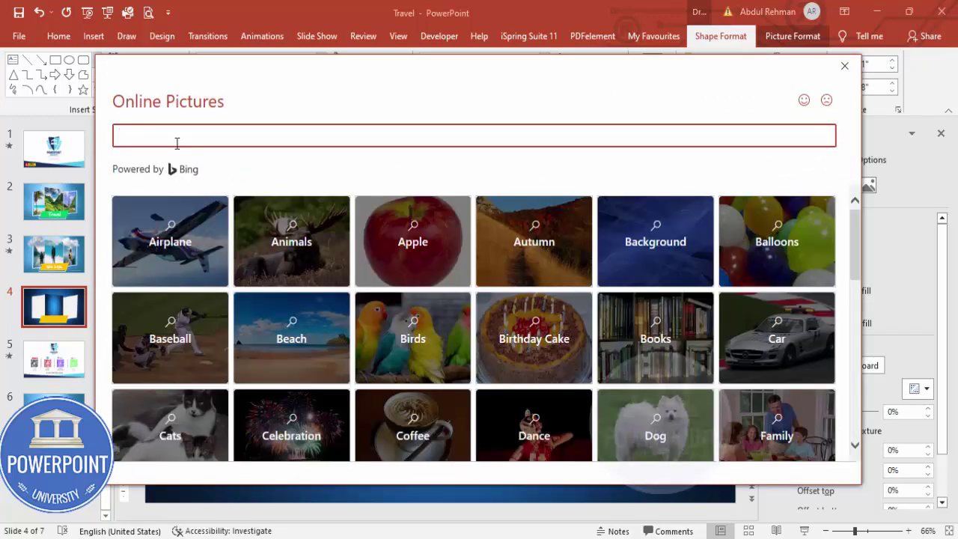
type("mountain view")
key("Return")
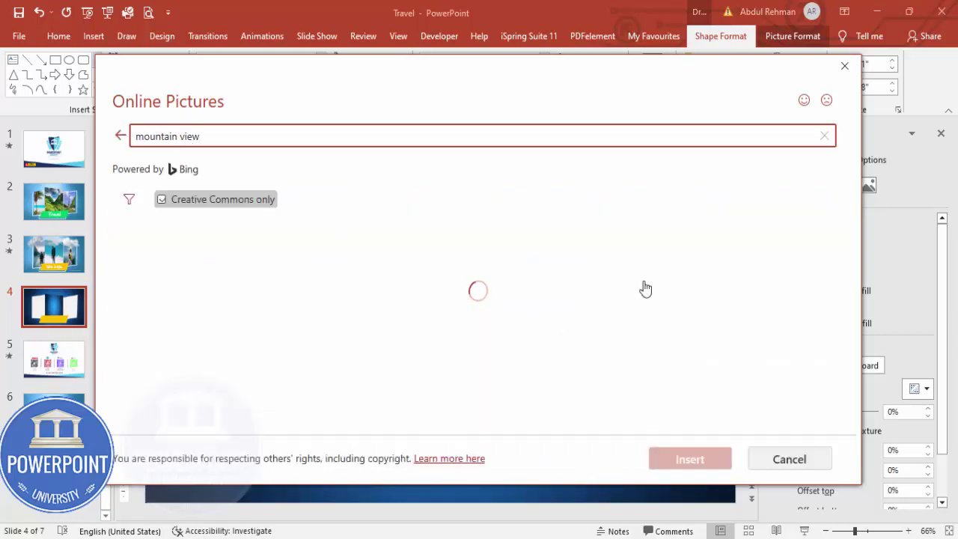
scroll(593, 299, "down", 10)
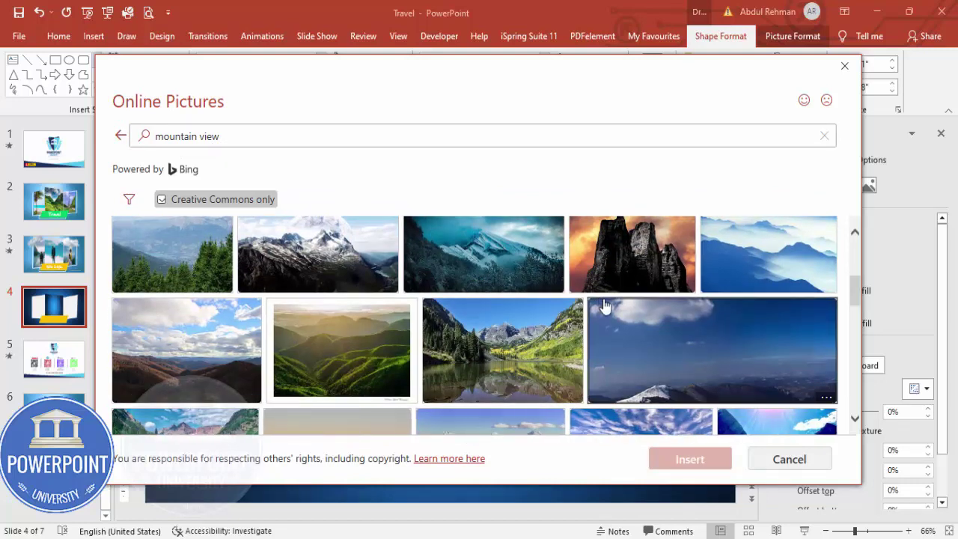
scroll(603, 301, "down", 5)
scroll(613, 309, "down", 8)
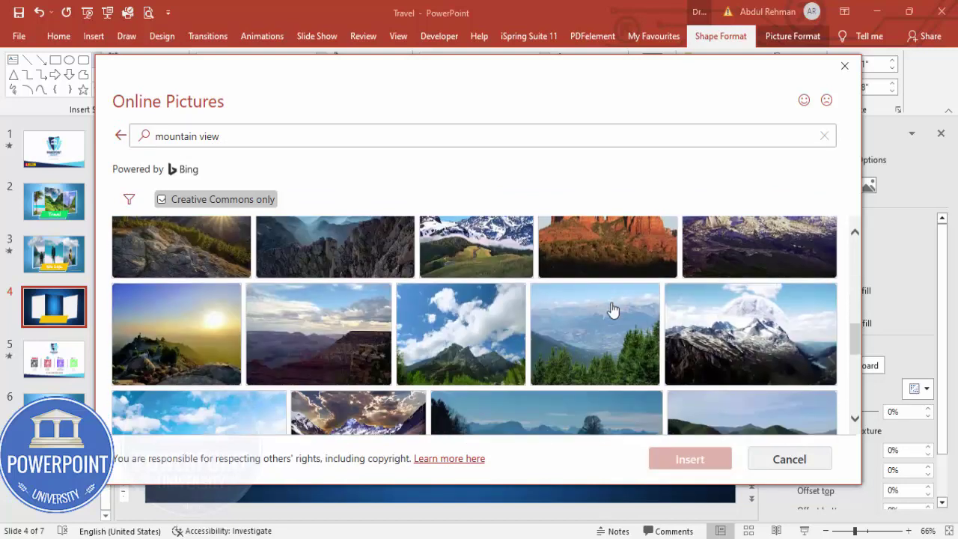
scroll(614, 307, "down", 5)
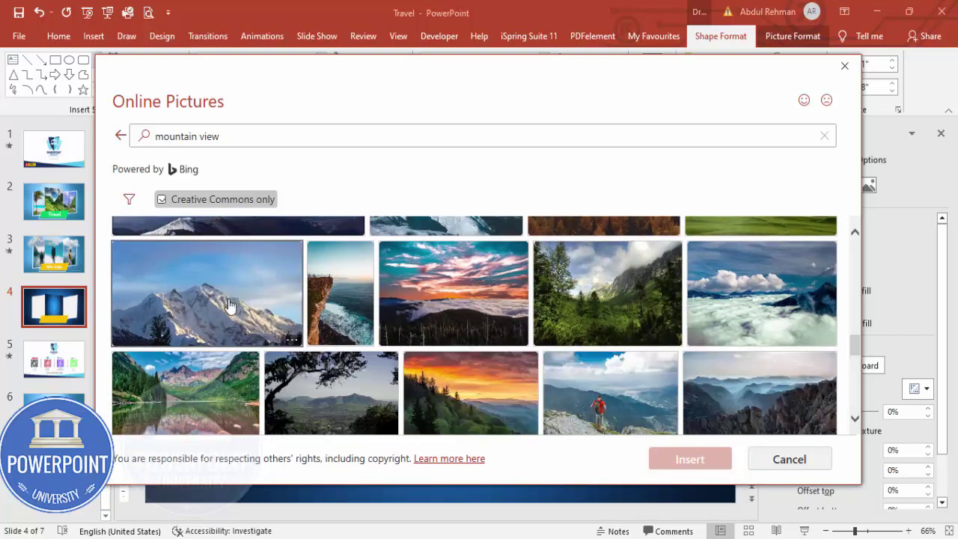
left_click(230, 307)
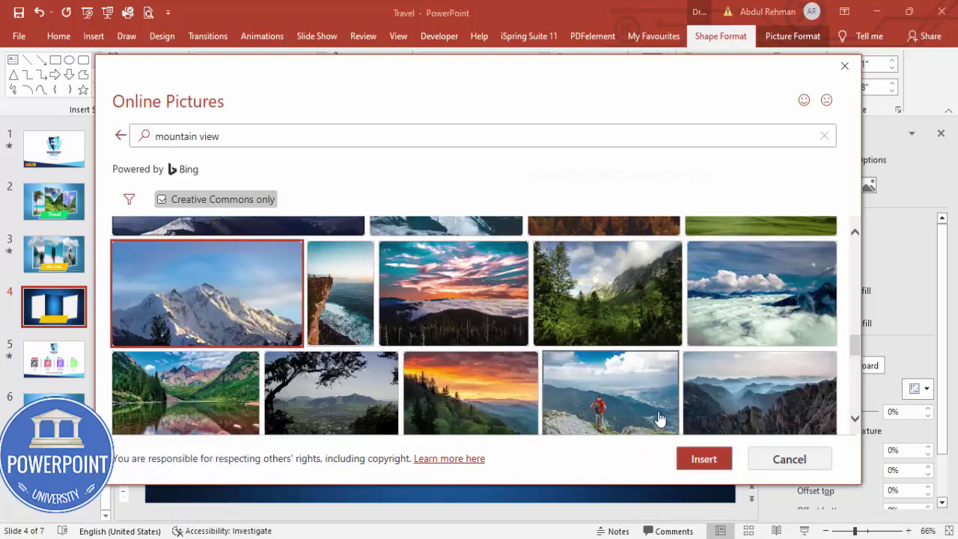
left_click(698, 461)
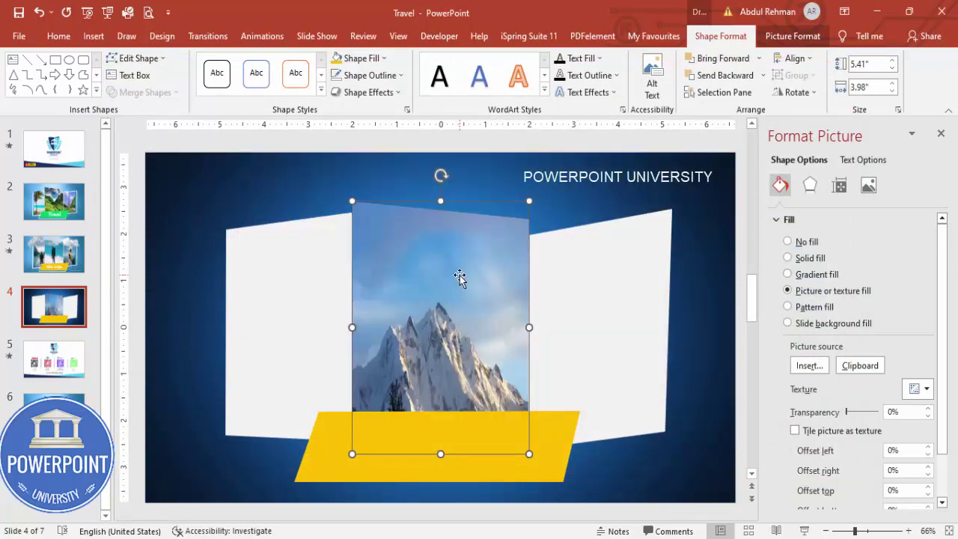
Fill the left panel with the sunset man-on-beach photo from an online 'man watching mountain' search.
left_click(290, 274)
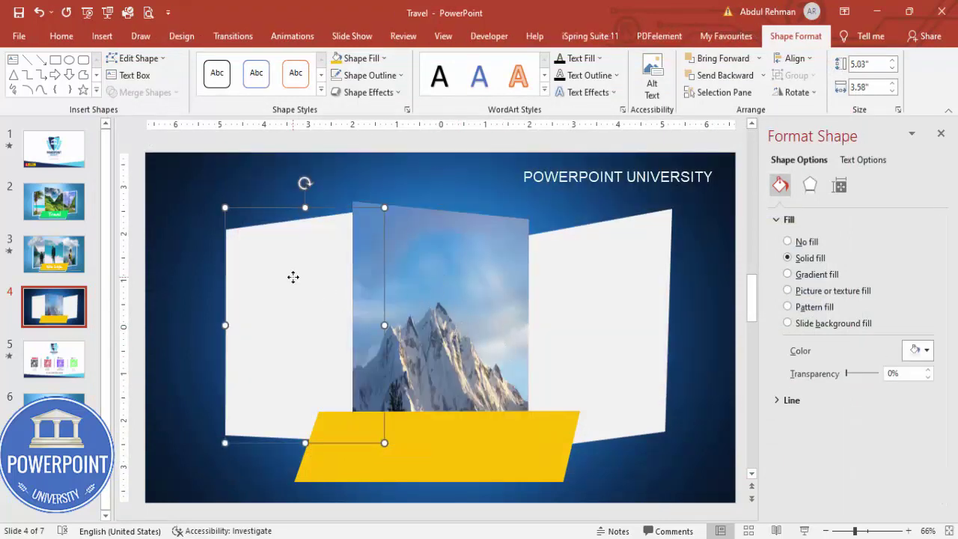
left_click(822, 292)
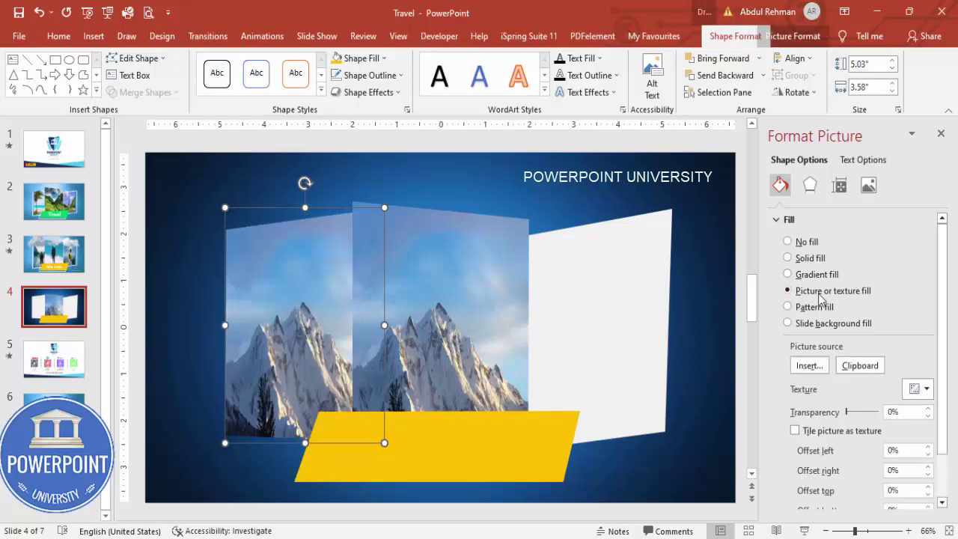
left_click(810, 366)
left_click(428, 319)
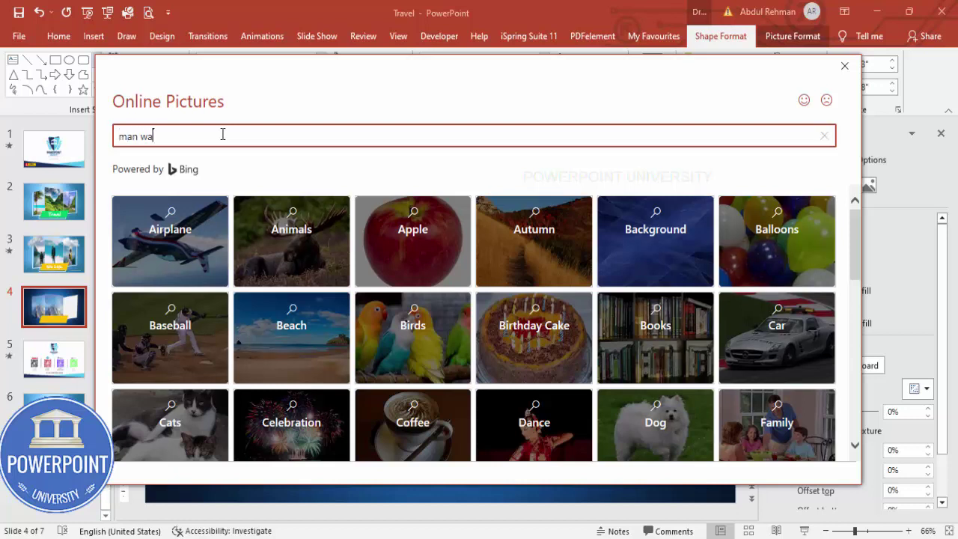
type("man watching mountain")
key("Return")
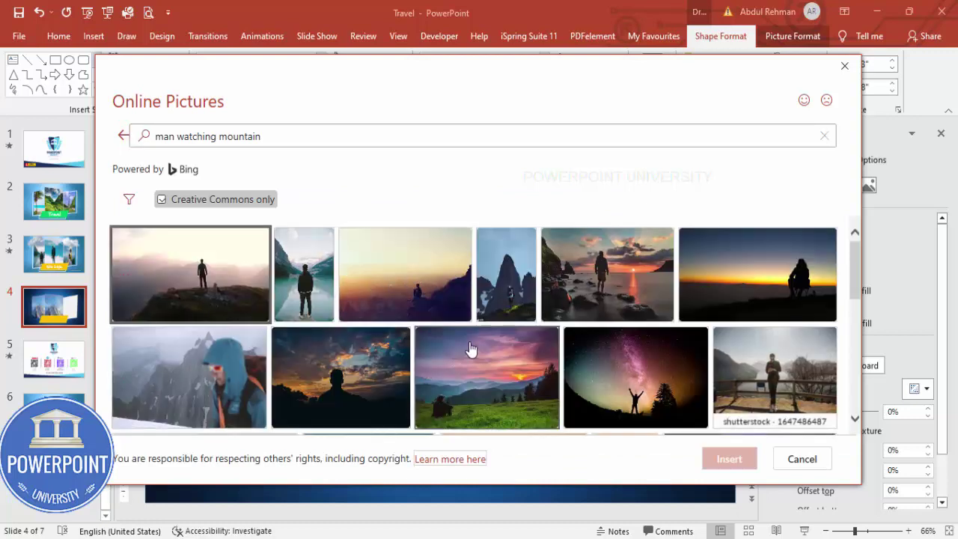
scroll(507, 324, "down", 2)
scroll(511, 327, "down", 2)
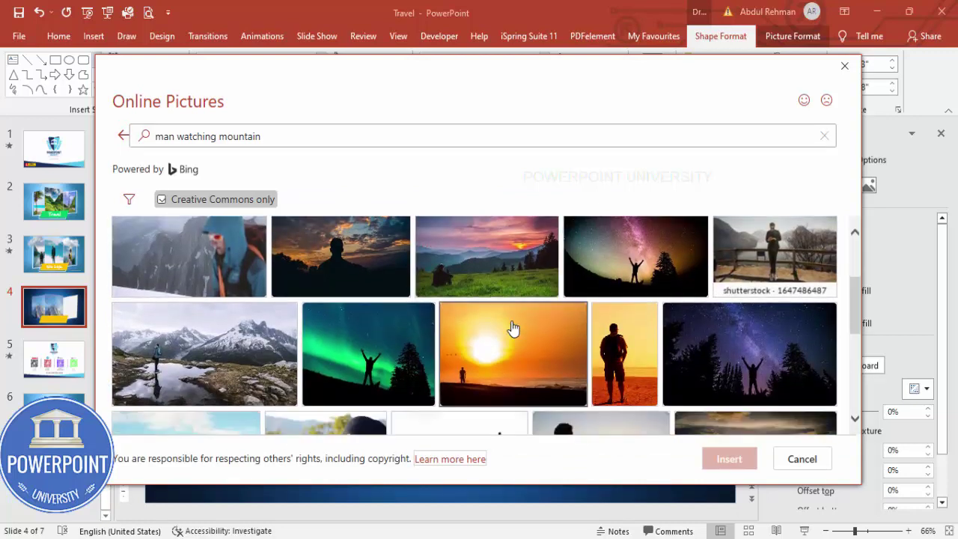
left_click(640, 300)
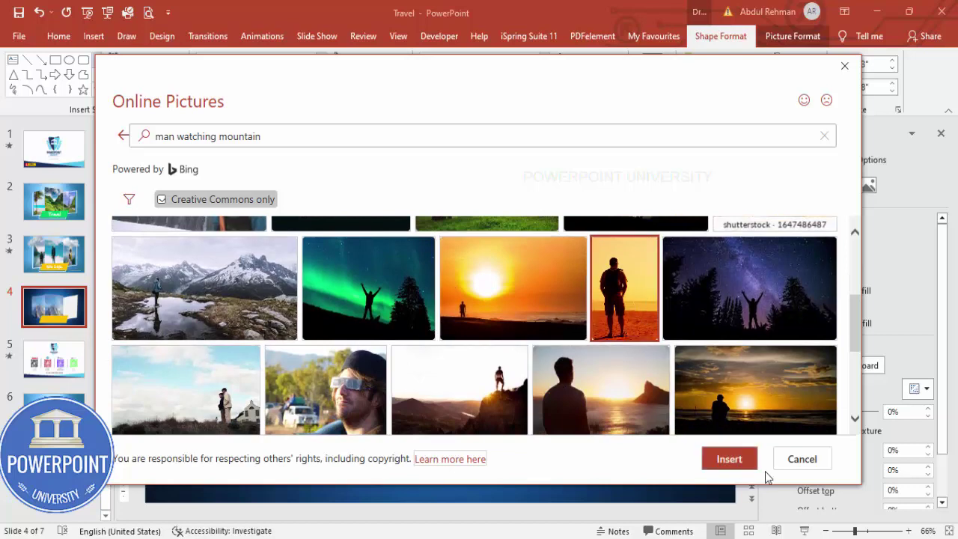
left_click(730, 459)
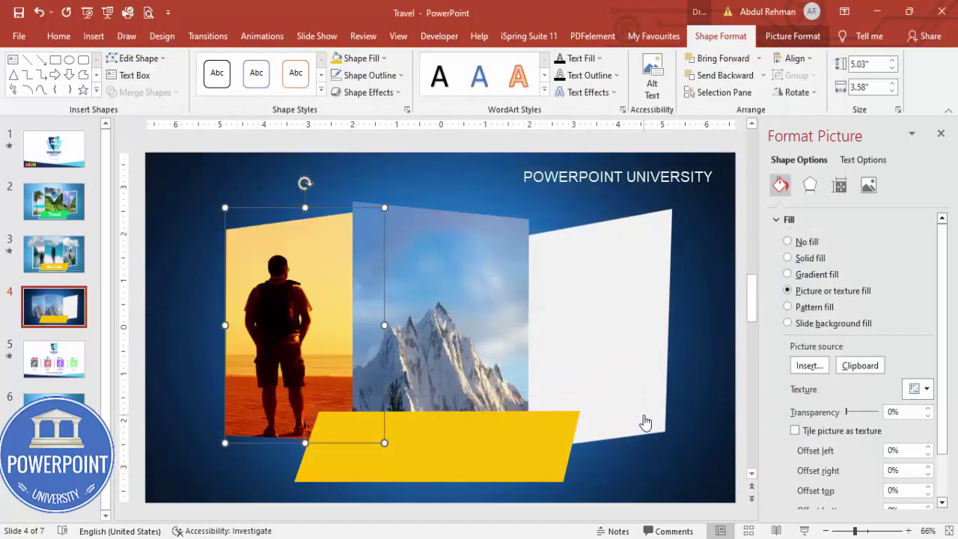
left_click(543, 306)
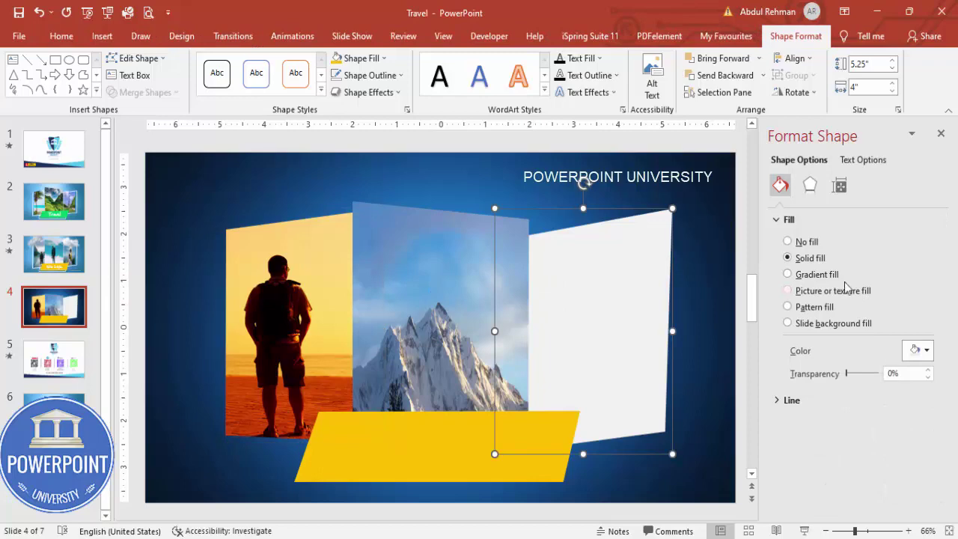
Fill the right panel with the waterfall-over-green-hills photo from an online 'landscape' search.
left_click(812, 292)
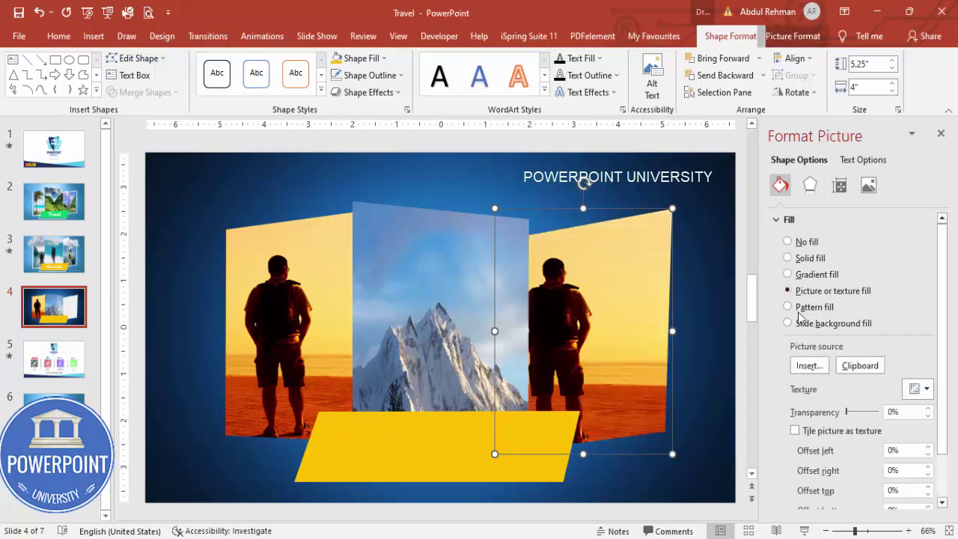
left_click(809, 366)
left_click(367, 315)
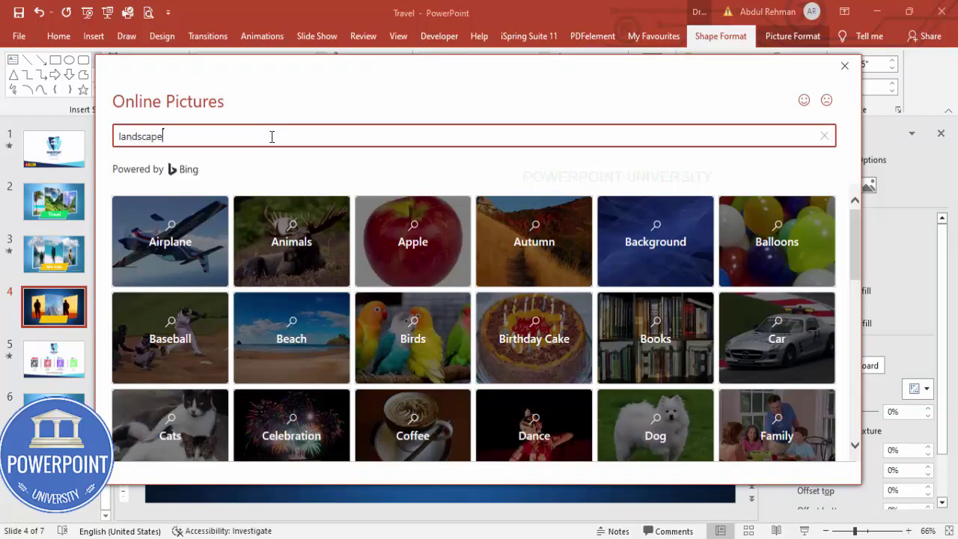
key("Return")
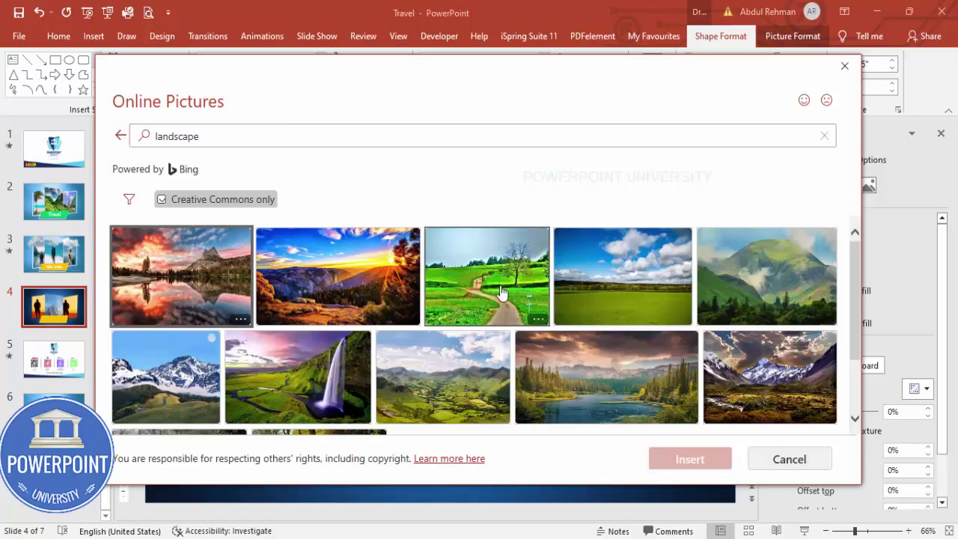
left_click(289, 391)
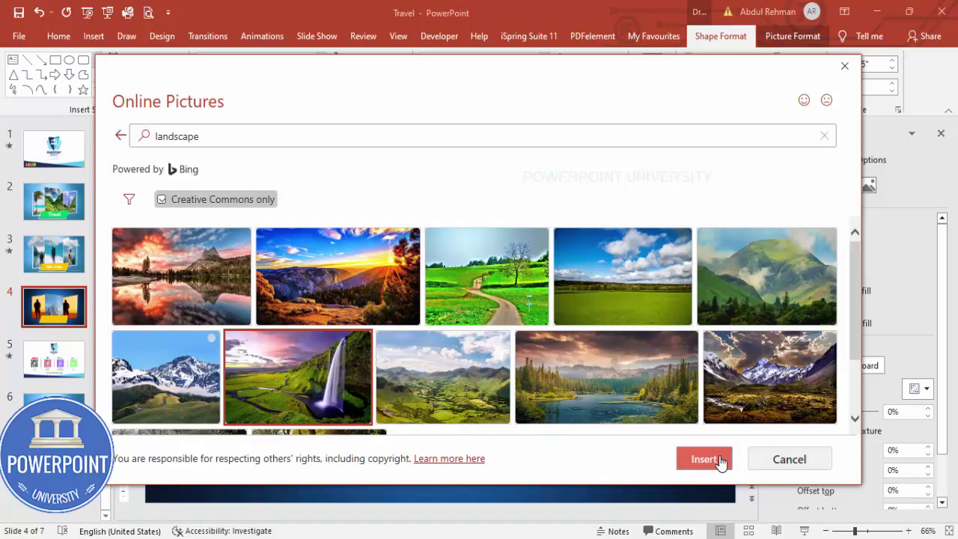
left_click(704, 459)
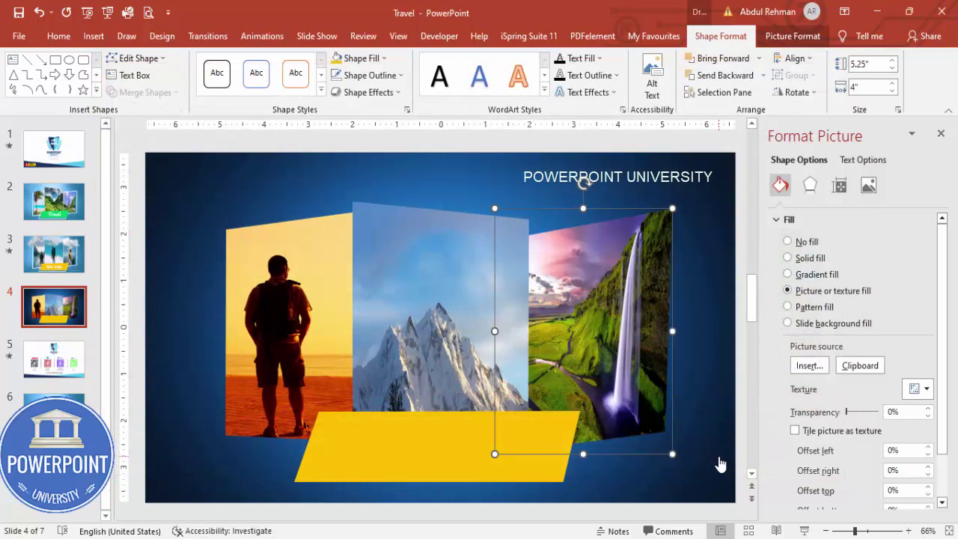
left_click(270, 234)
Make the three copied panels unfilled shapes with white outlines.
left_click(418, 256, "shift")
left_click(631, 256, "shift")
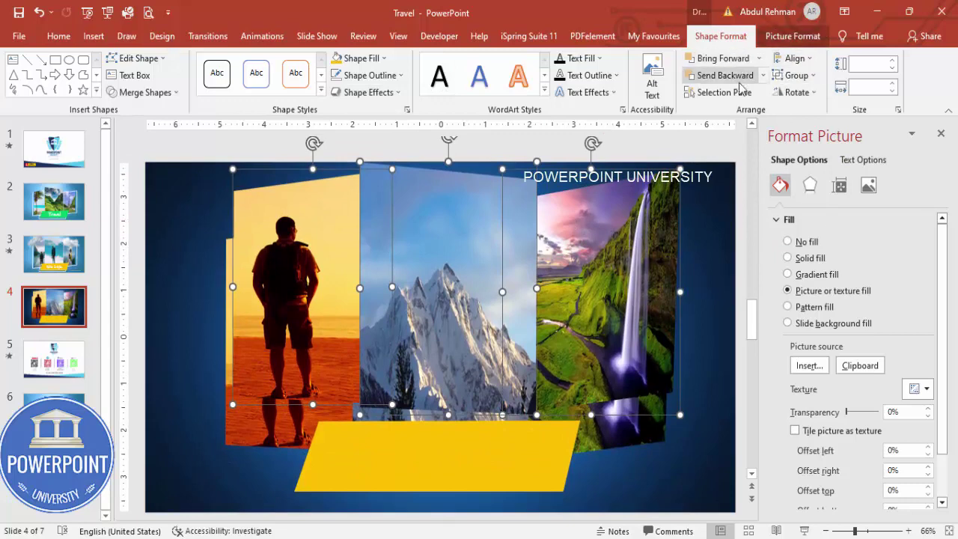
left_click(359, 58)
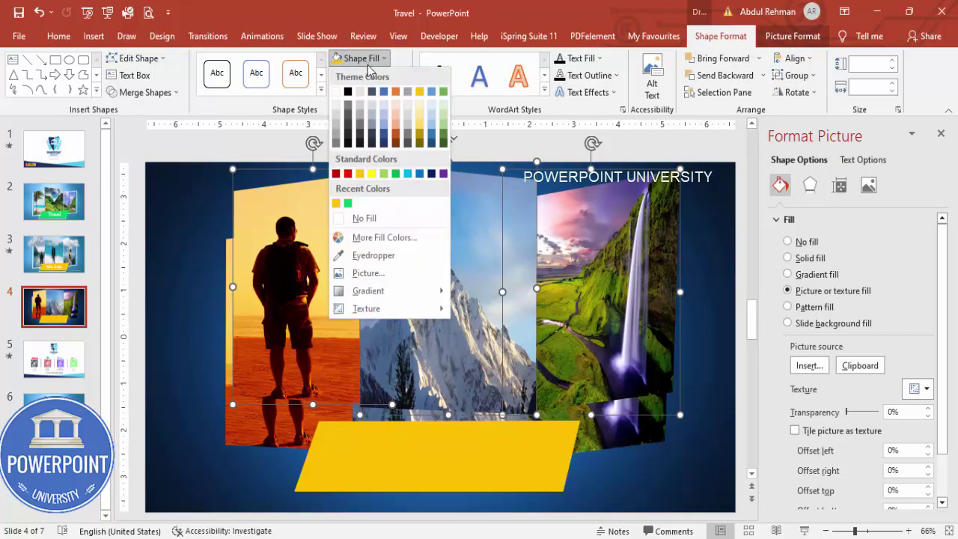
left_click(385, 220)
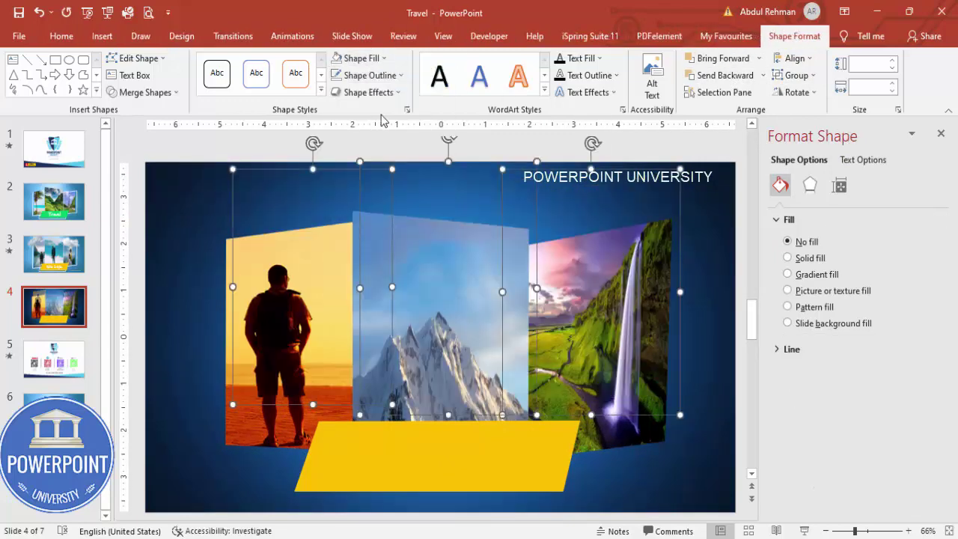
left_click(367, 75)
left_click(338, 110)
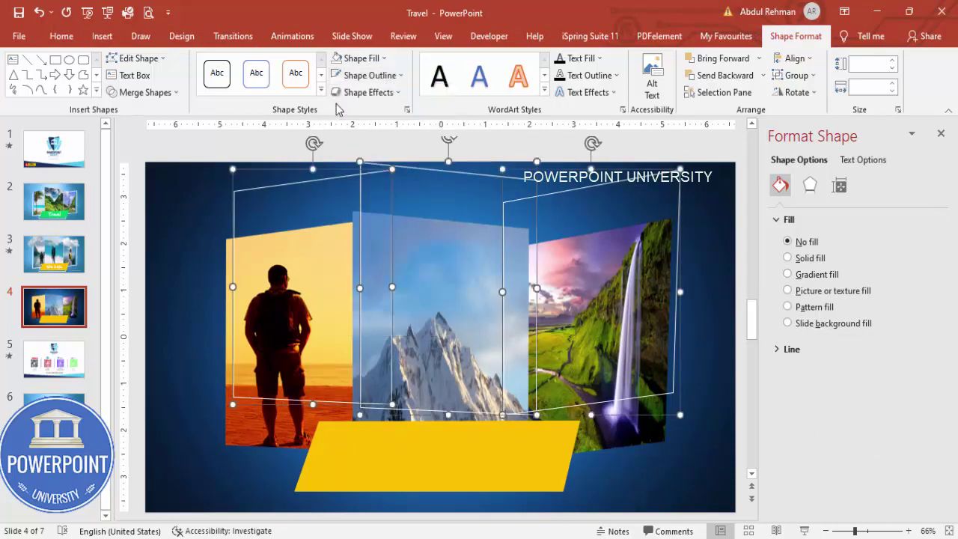
Offset the left, middle and right outline frames slightly down from their photos.
left_click(319, 184)
left_click(312, 180)
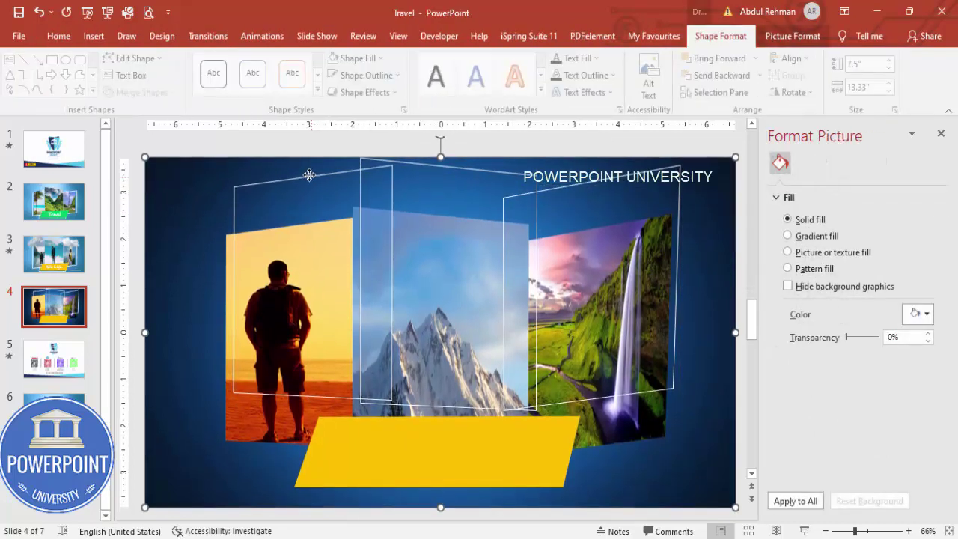
left_click_drag(311, 180, 229, 238)
key("ctrl+z")
left_click_drag(404, 160, 409, 166)
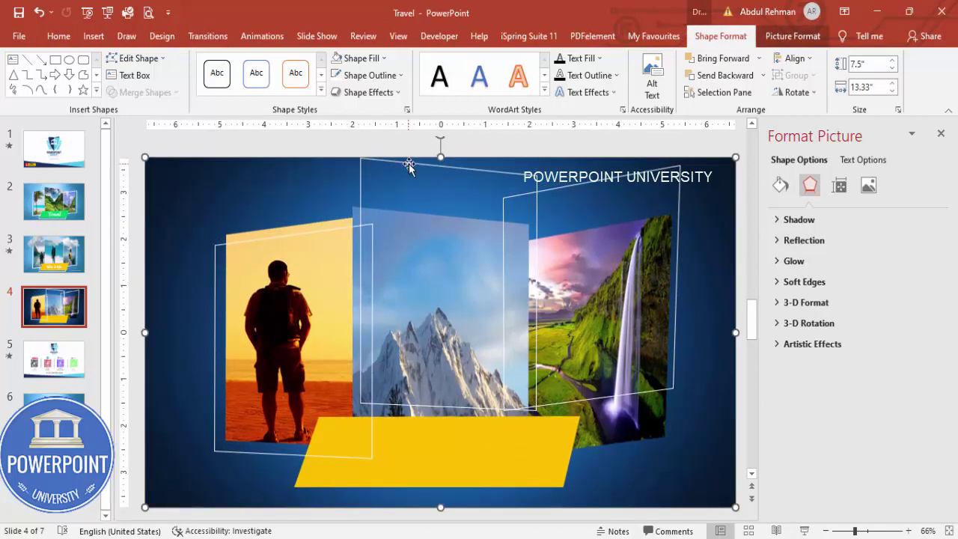
left_click(512, 175)
left_click_drag(512, 176, 493, 212)
left_click(655, 174)
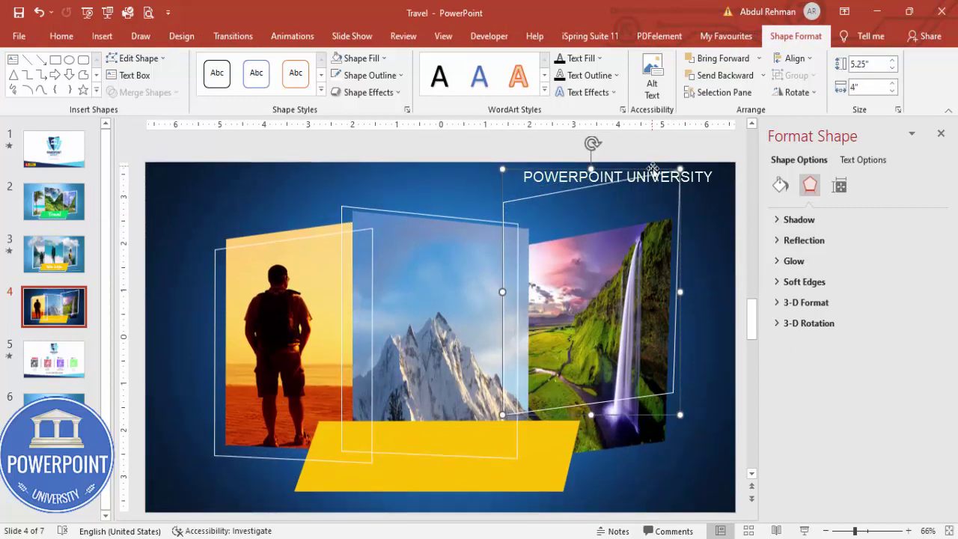
left_click_drag(655, 173, 654, 219)
Send the white outline frames backward so they sit behind the photo panels.
left_click(424, 208, "shift")
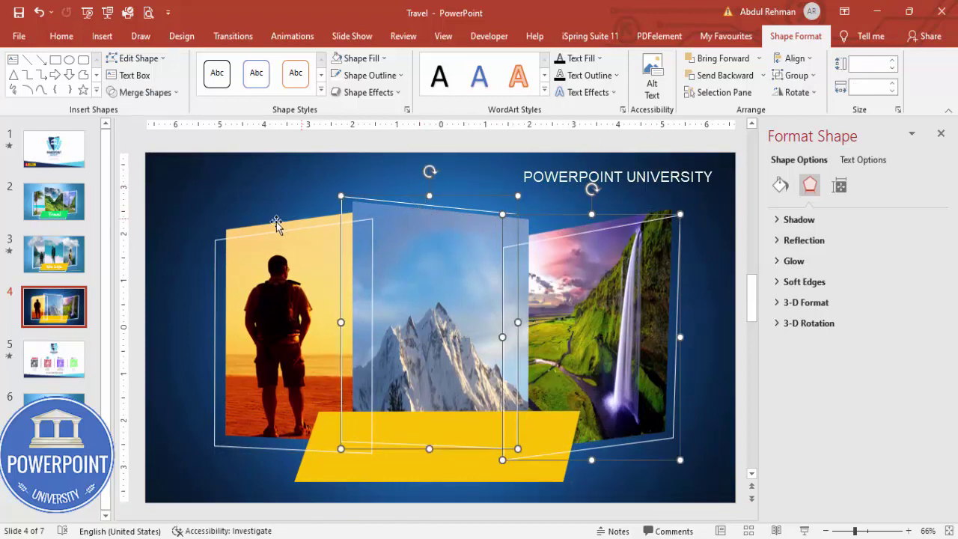
left_click(214, 242, "shift")
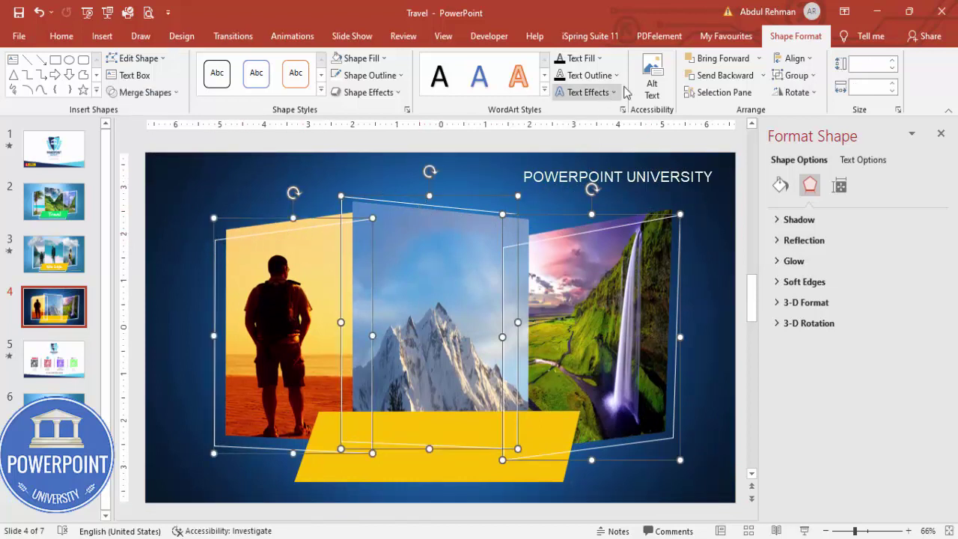
left_click(751, 75)
left_click(753, 78)
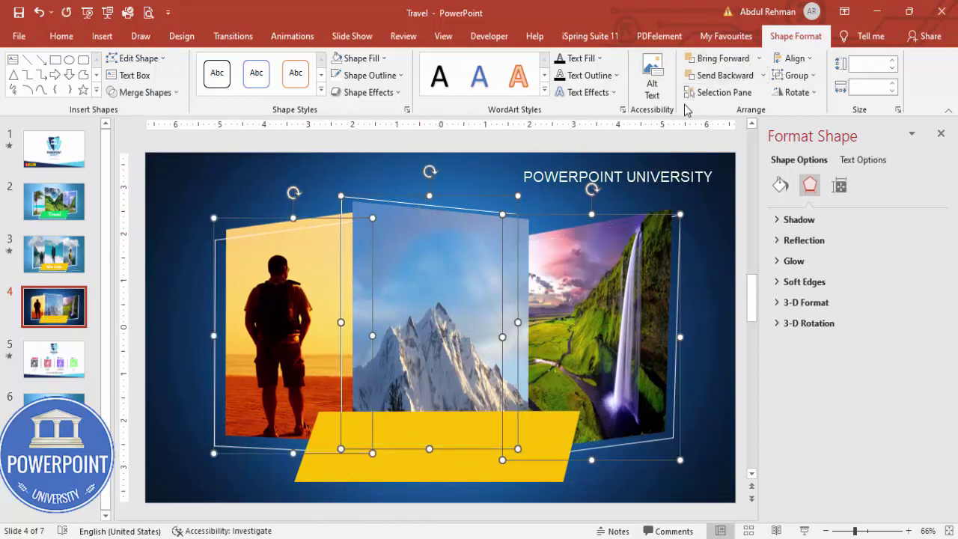
left_click(556, 154)
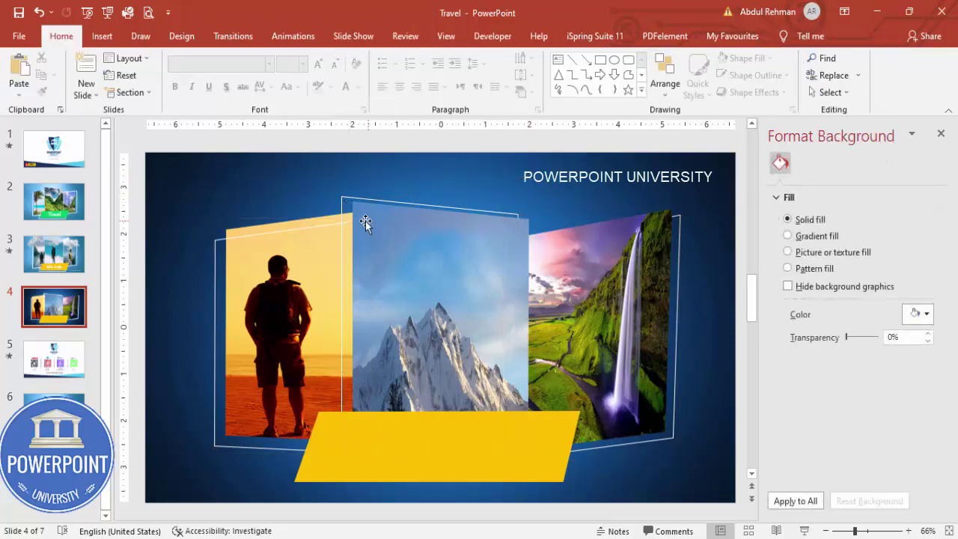
left_click(210, 242)
left_click(730, 78)
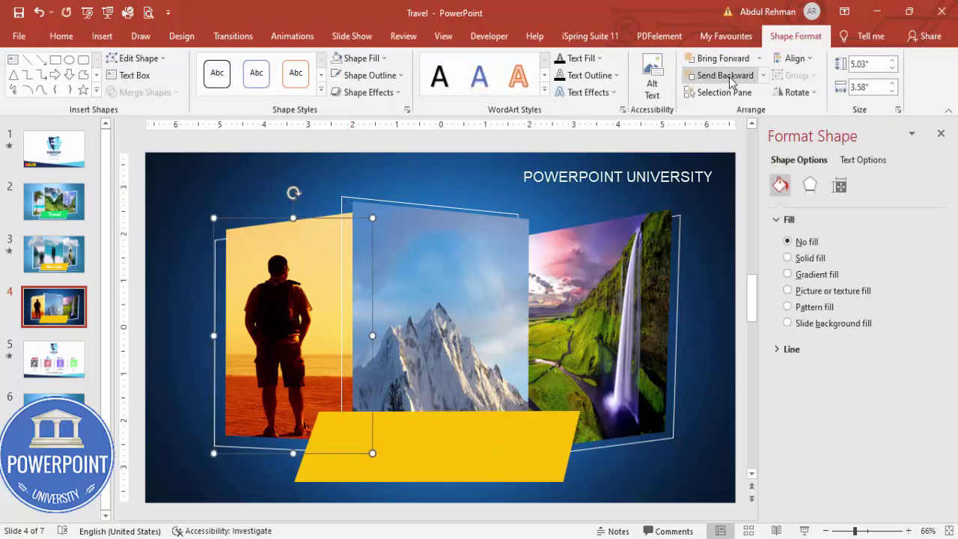
left_click(532, 155)
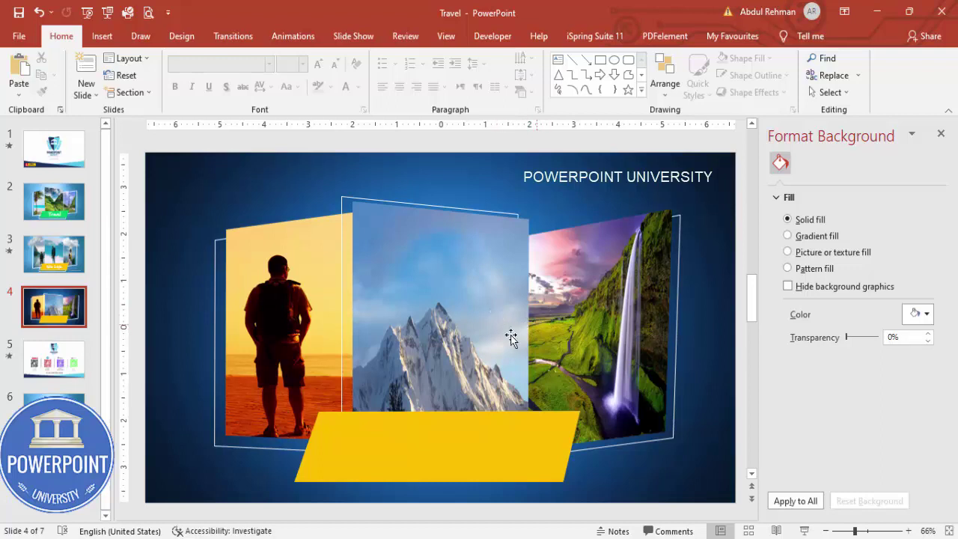
left_click(102, 36)
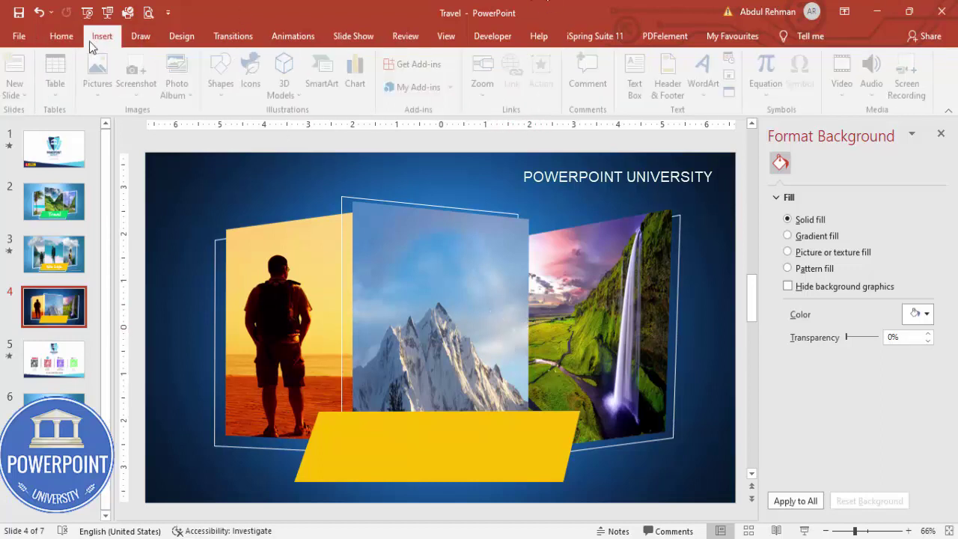
Draw a text box over the yellow banner and type 'Travel'.
left_click(639, 75)
left_click_drag(355, 434, 519, 455)
type("Travel")
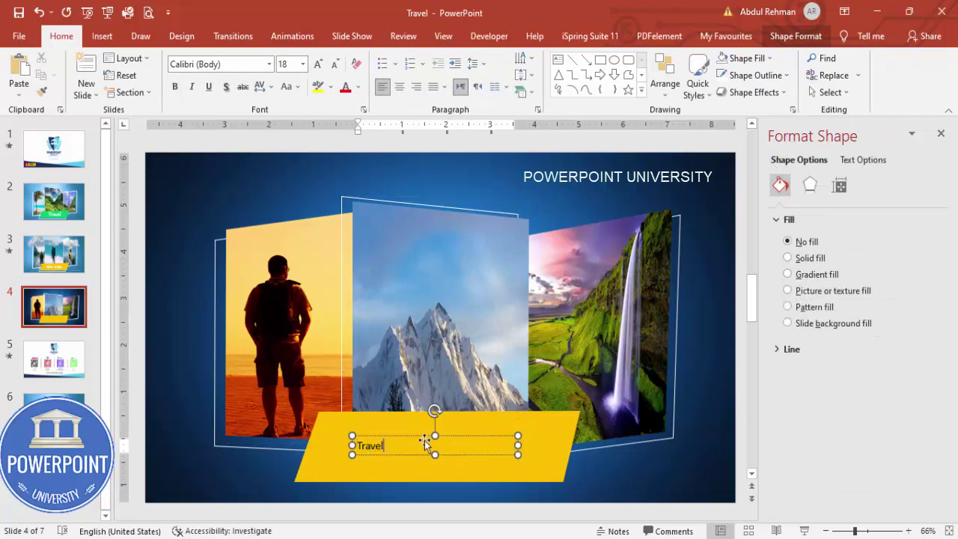
left_click(418, 435)
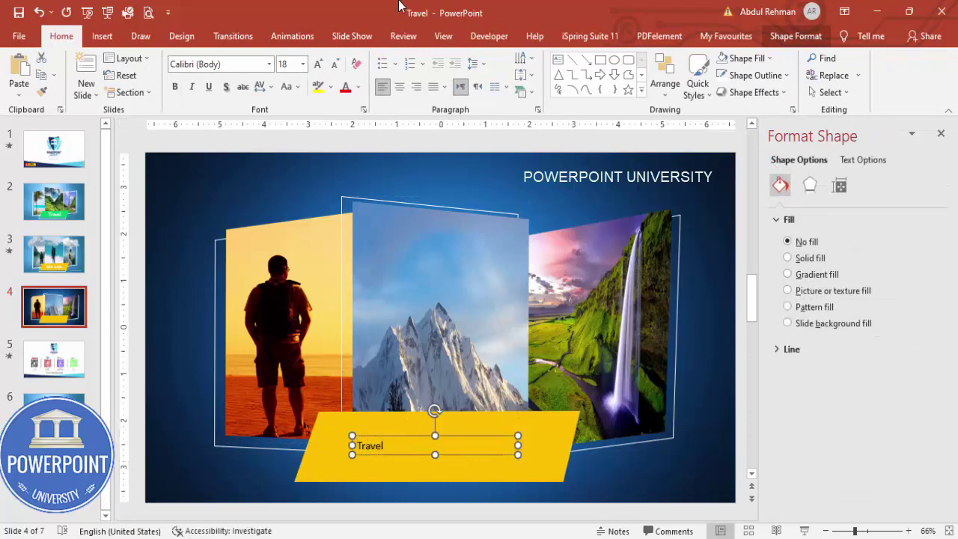
Make the Travel text white, centre-aligned, in the Hand Of Sean font.
left_click(358, 87)
left_click(348, 119)
left_click(399, 86)
left_click(230, 65)
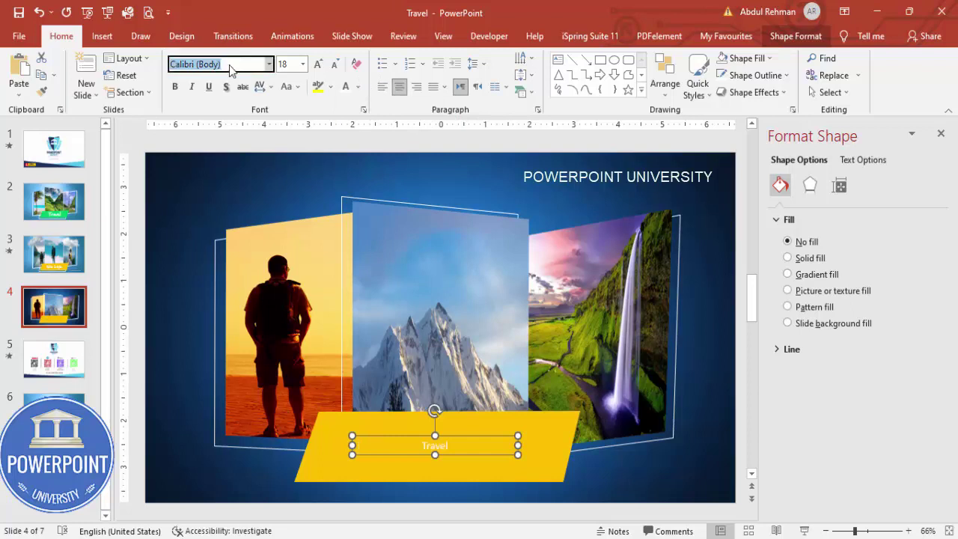
type("Hand Of Sean")
key("Return")
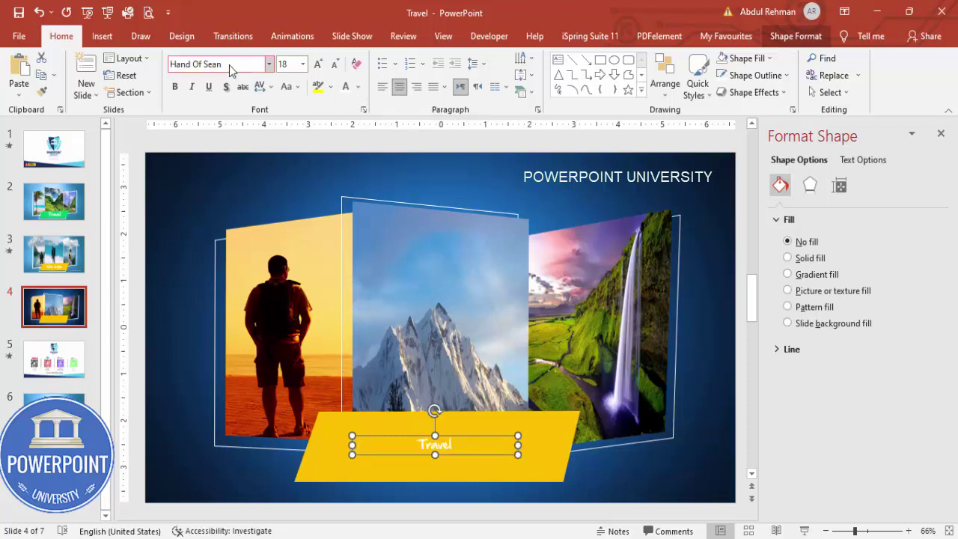
Enlarge Travel to size 60 and centre its text box on the banner.
left_click(318, 64)
left_click(317, 64)
left_click(317, 65)
left_click(317, 64)
left_click(318, 64)
left_click(317, 65)
left_click(317, 64)
left_click(317, 64)
left_click(318, 64)
left_click(318, 64)
left_click_drag(487, 434, 489, 426)
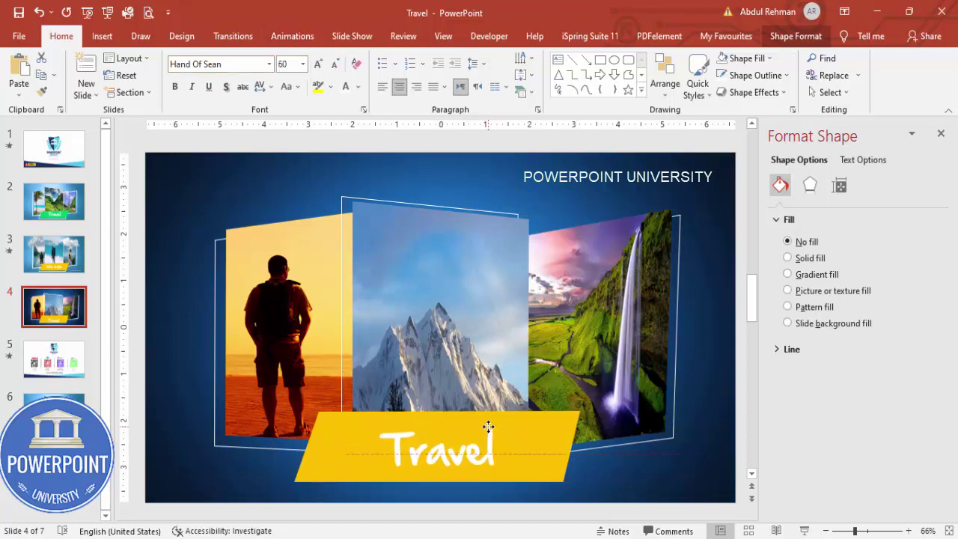
left_click_drag(488, 426, 488, 426)
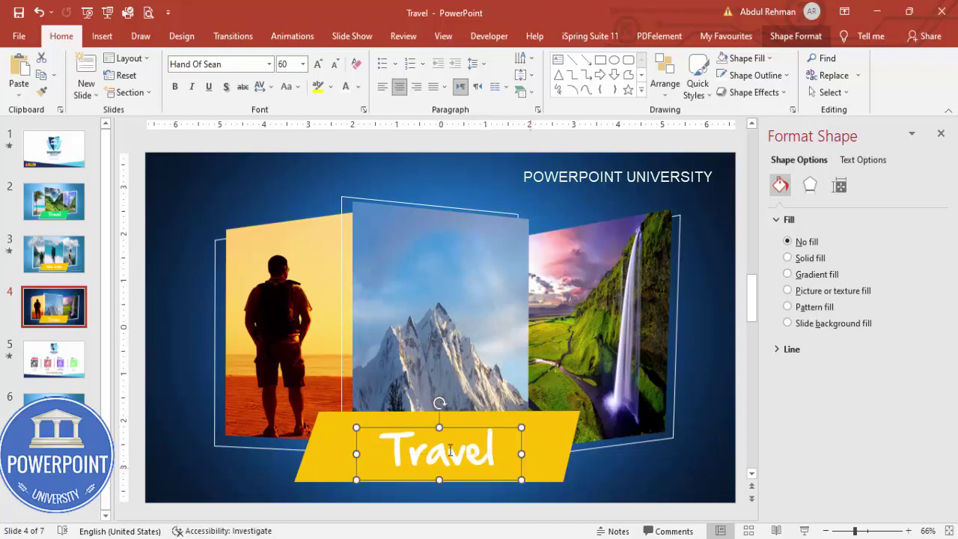
left_click(464, 327)
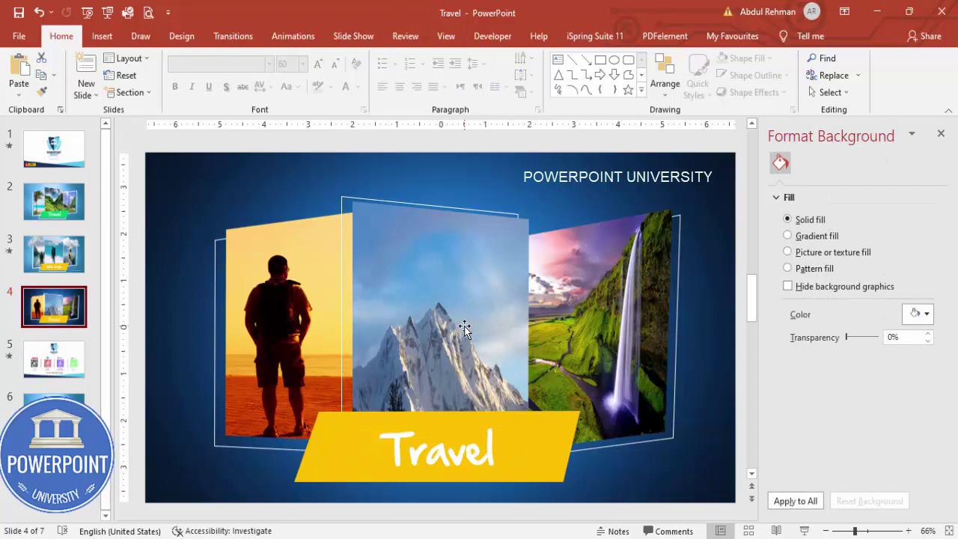
Duplicate slide 4 and replace the banner text 'Travel' with 'With Style'.
left_click(63, 315)
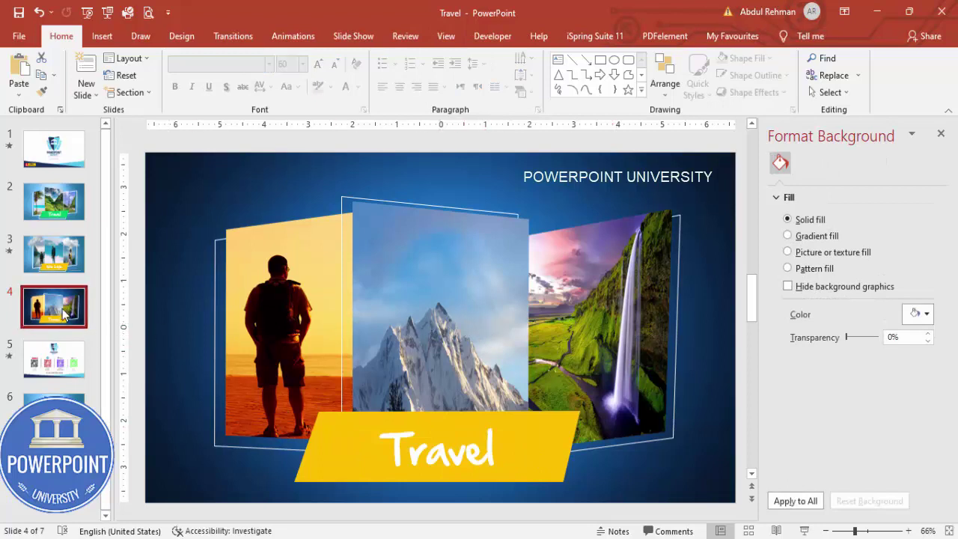
right_click(63, 316)
left_click(112, 154)
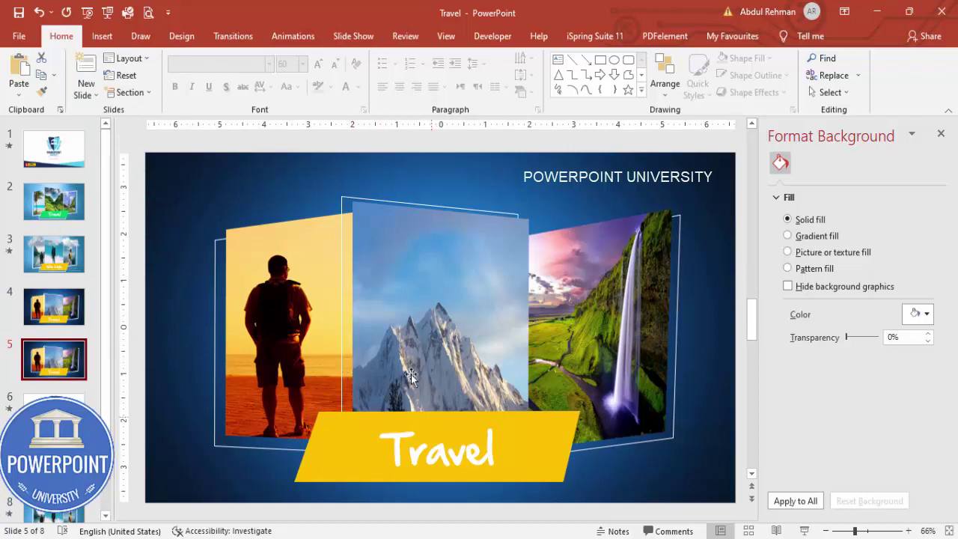
left_click(426, 472)
left_click_drag(426, 472, 591, 456)
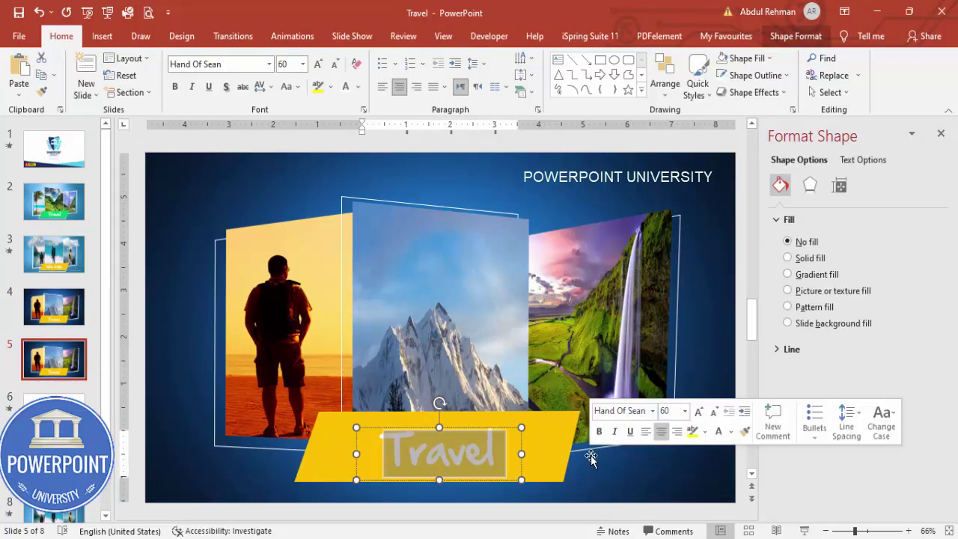
type("With Sty")
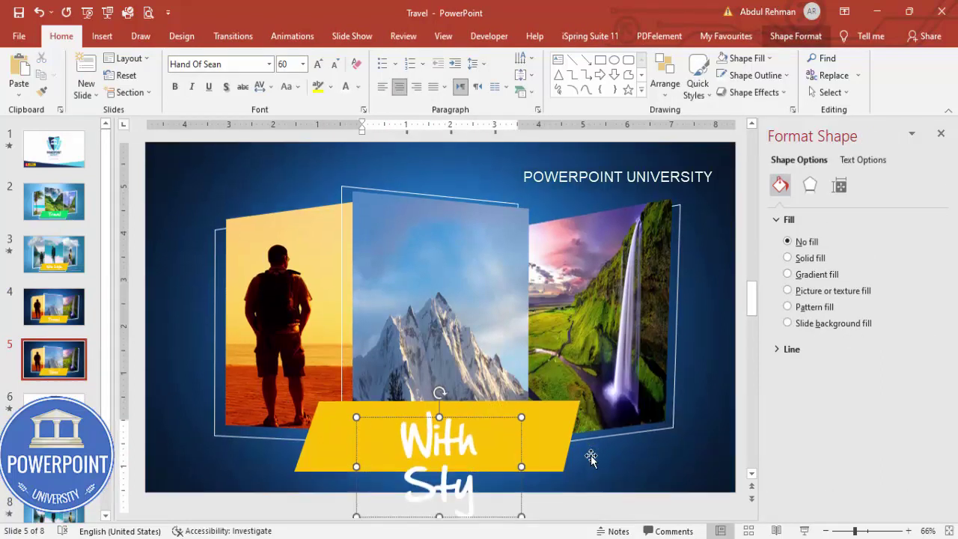
type("le")
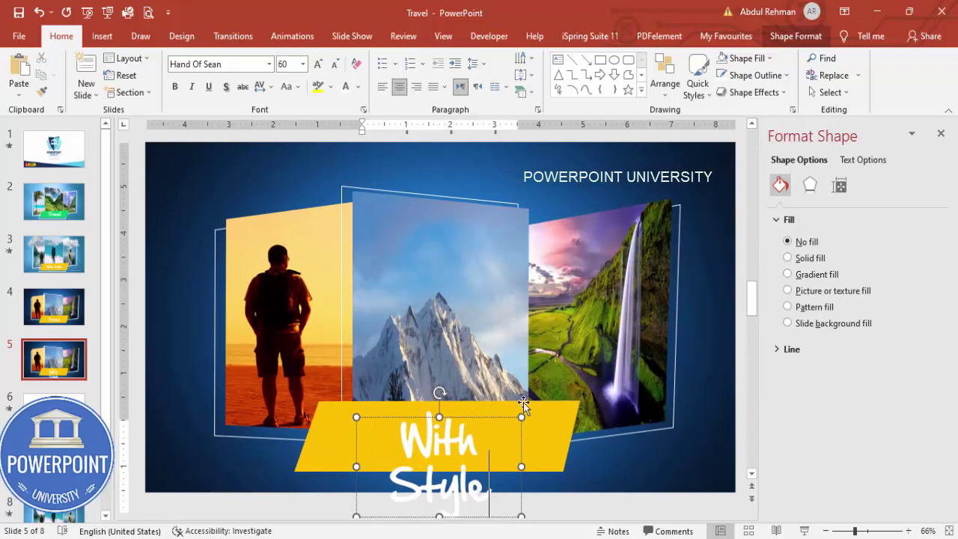
Reduce 'With Style' to size 40 so it fits on one line.
left_click(480, 417)
left_click(334, 65)
left_click(334, 64)
left_click(334, 65)
left_click(334, 64)
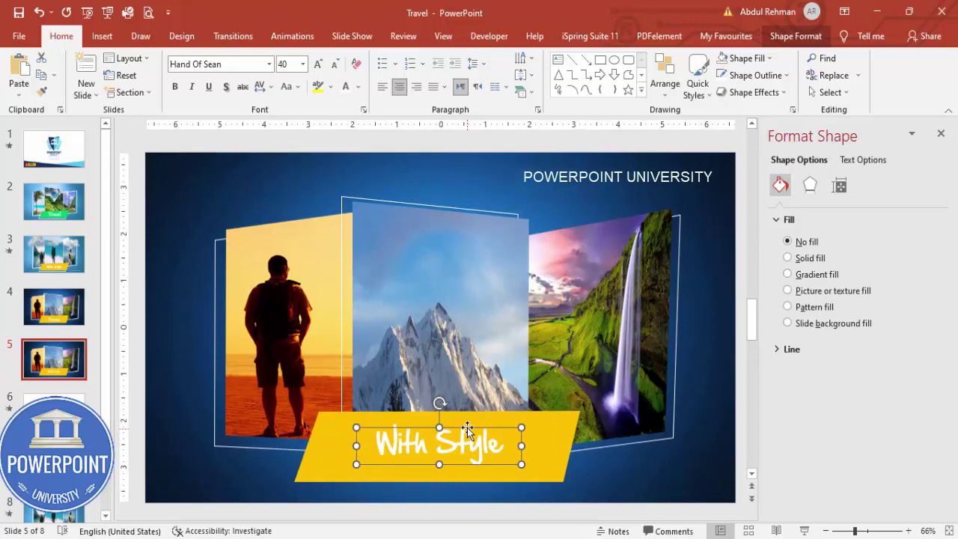
left_click(467, 436)
left_click(460, 437)
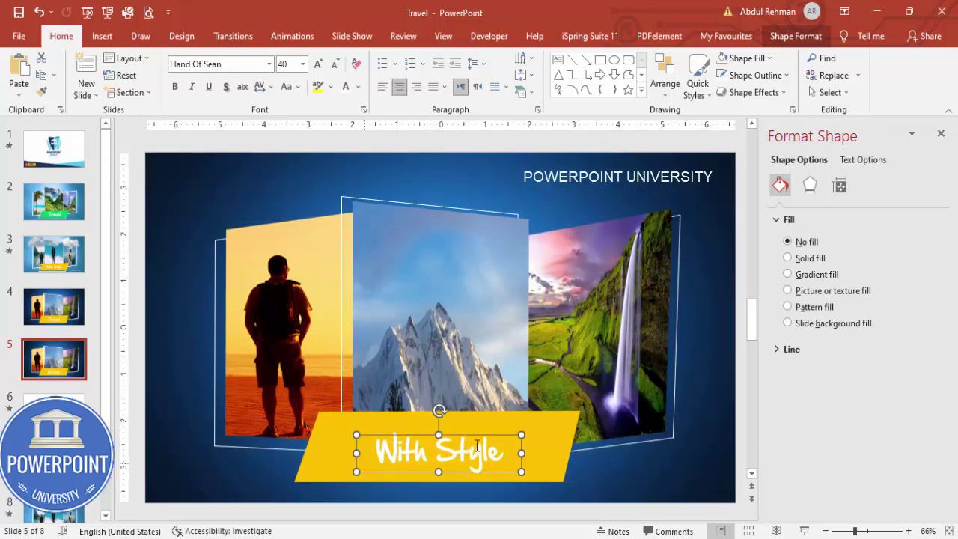
left_click(564, 425)
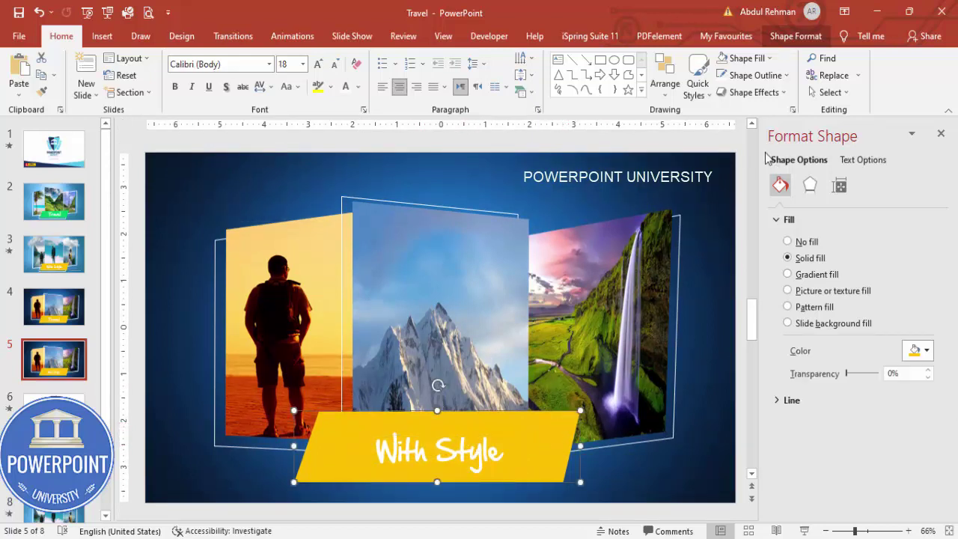
left_click(391, 256)
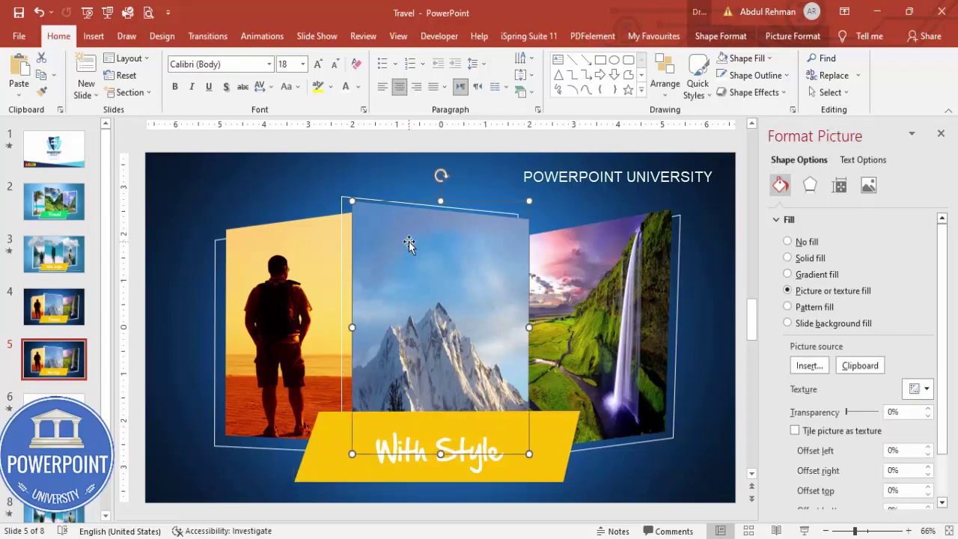
Search online pictures for 'snow mountains' as the middle panel's new fill.
left_click(808, 366)
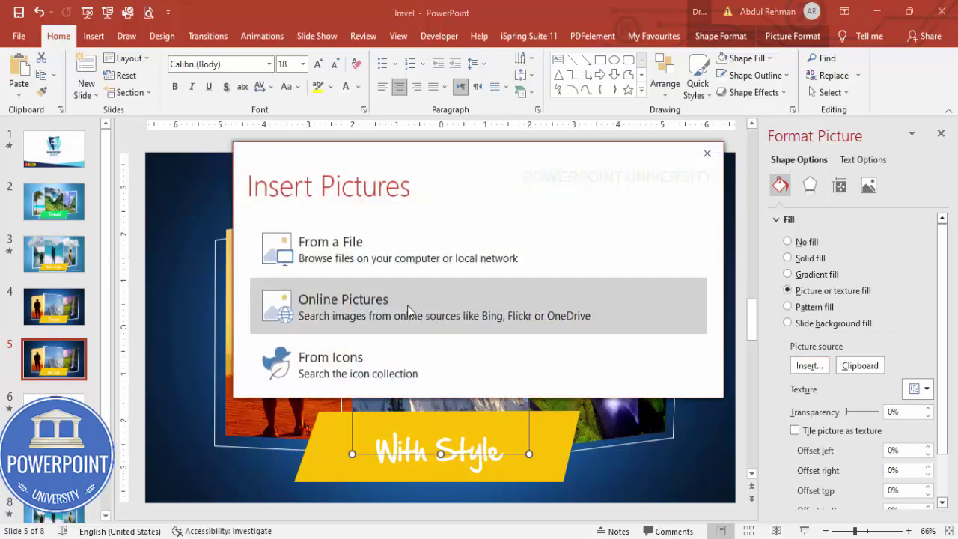
left_click(409, 307)
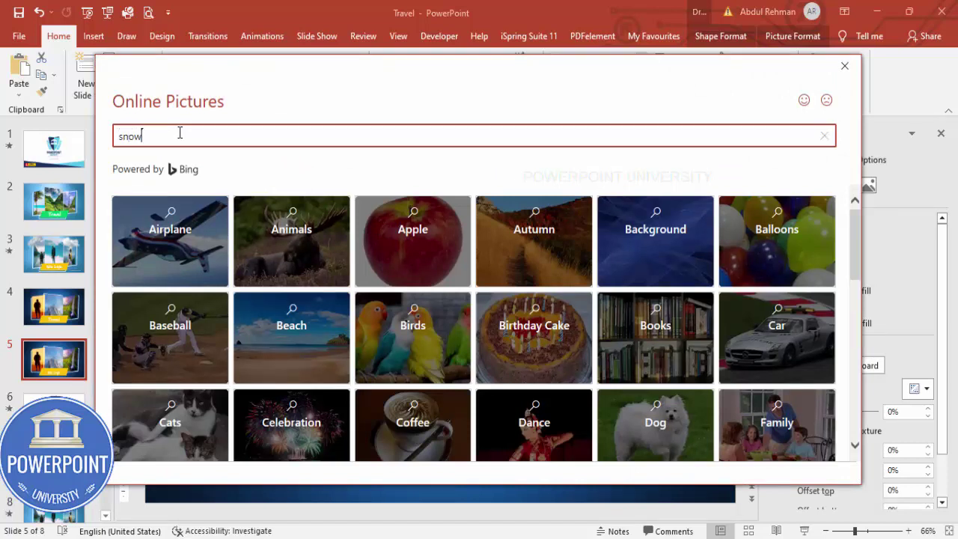
type("snow mountains")
key("Return")
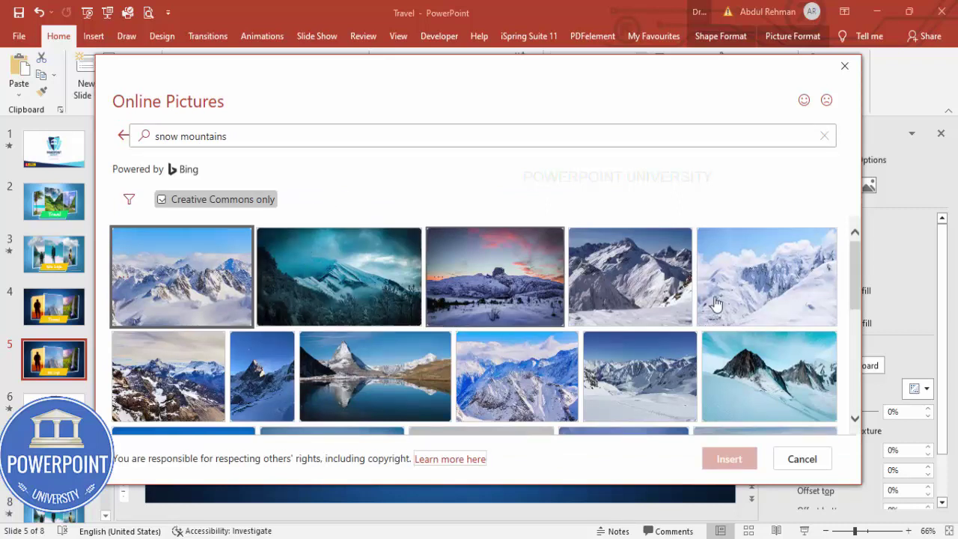
Insert a snowfield-beneath-jagged-peaks photo into the middle panel, then undo once.
scroll(649, 294, "down", 1)
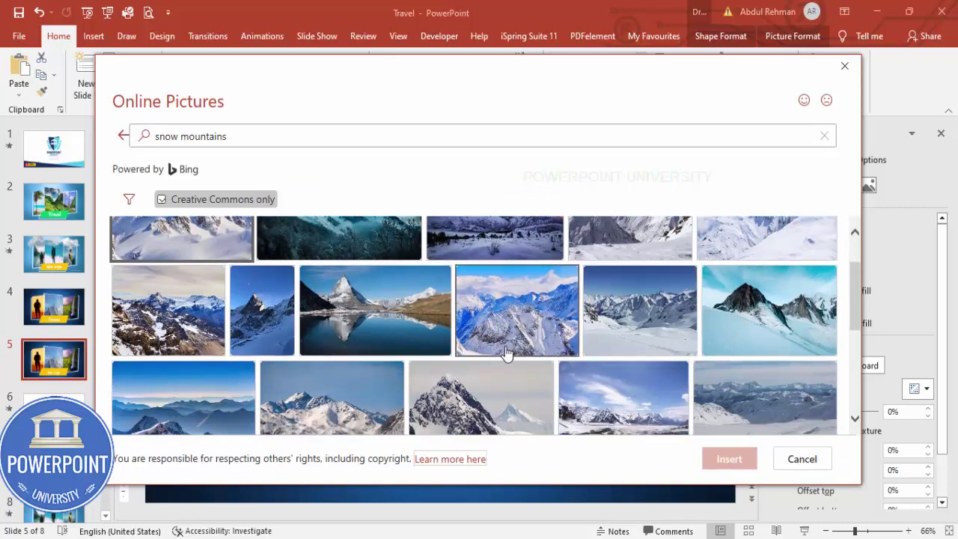
scroll(507, 330, "down", 1)
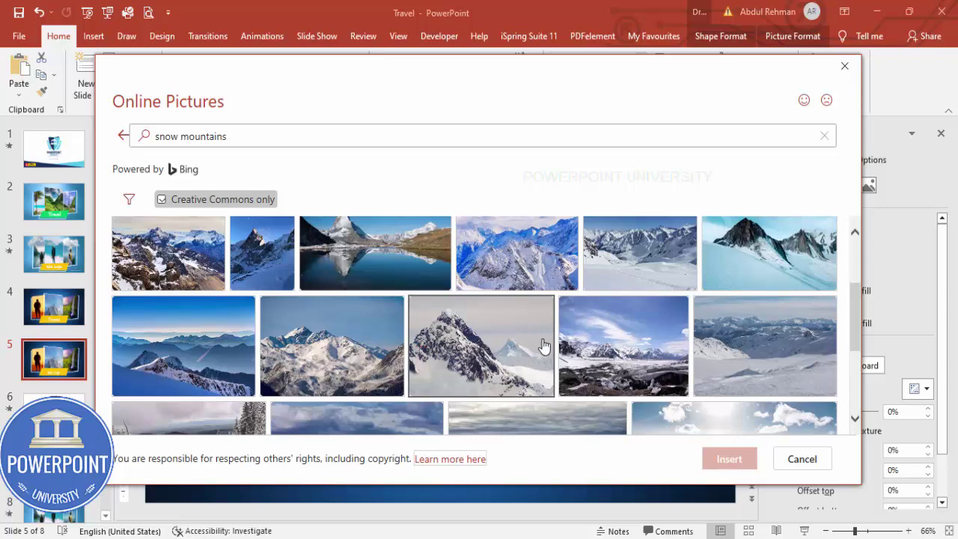
scroll(548, 339, "down", 3)
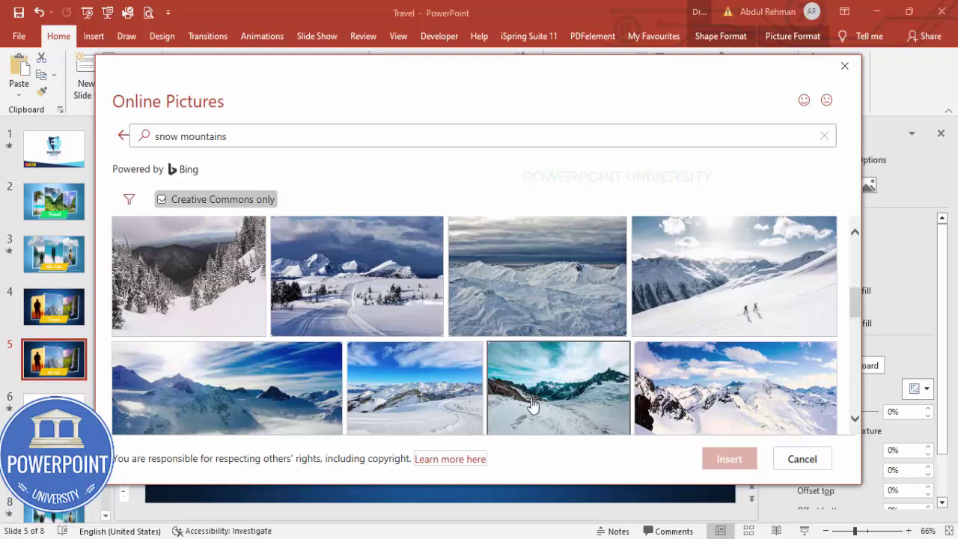
left_click(558, 406)
left_click(727, 459)
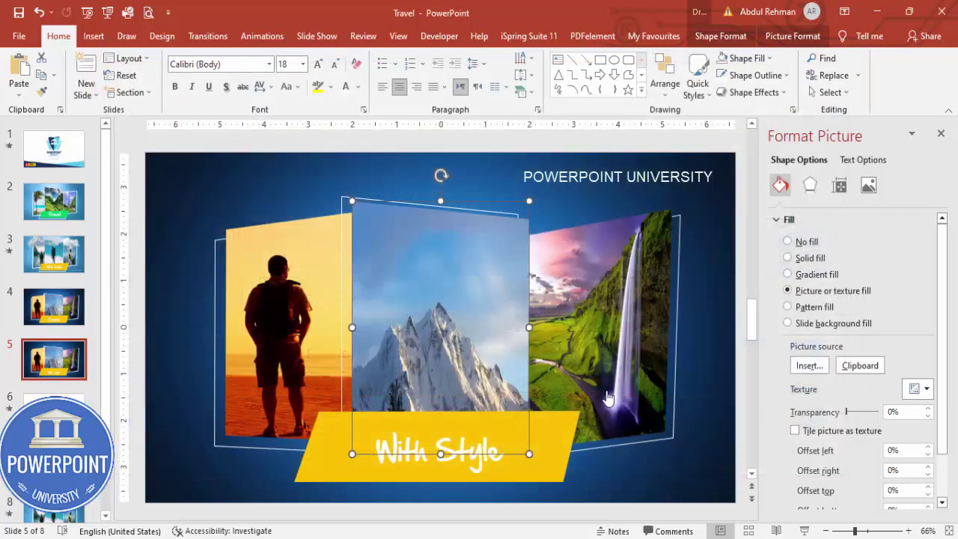
key("ctrl+z")
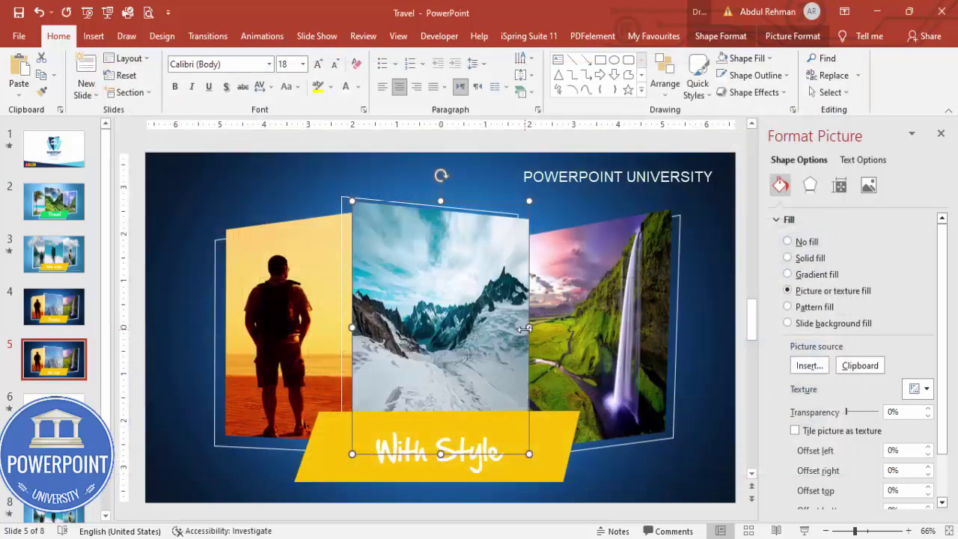
left_click(290, 251)
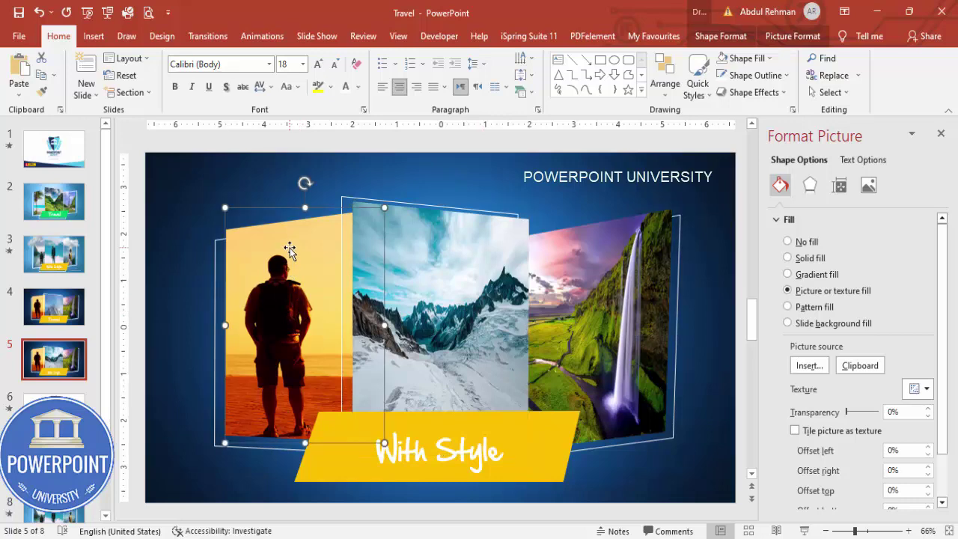
Fill the left panel with the 'man climbing mountain' photo of a hiker on a rock.
left_click(809, 366)
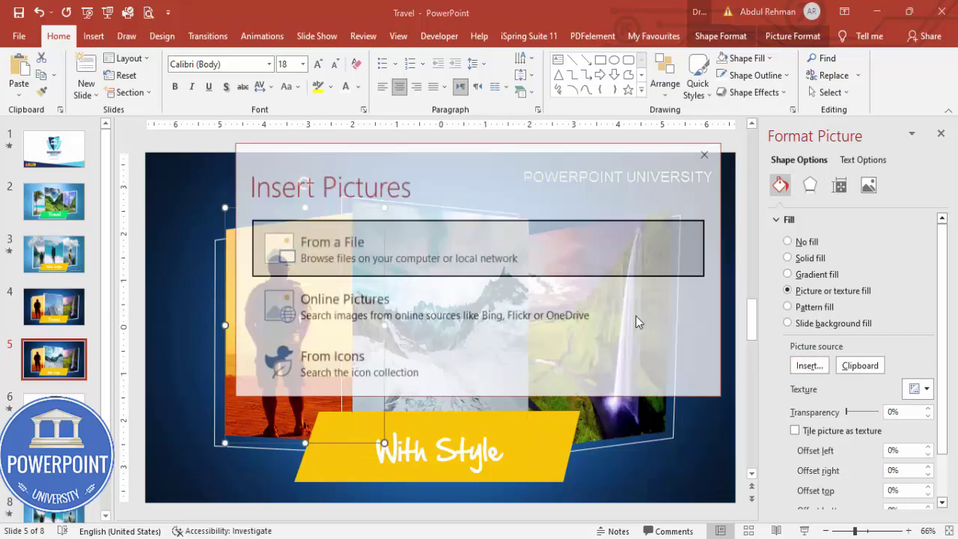
left_click(332, 300)
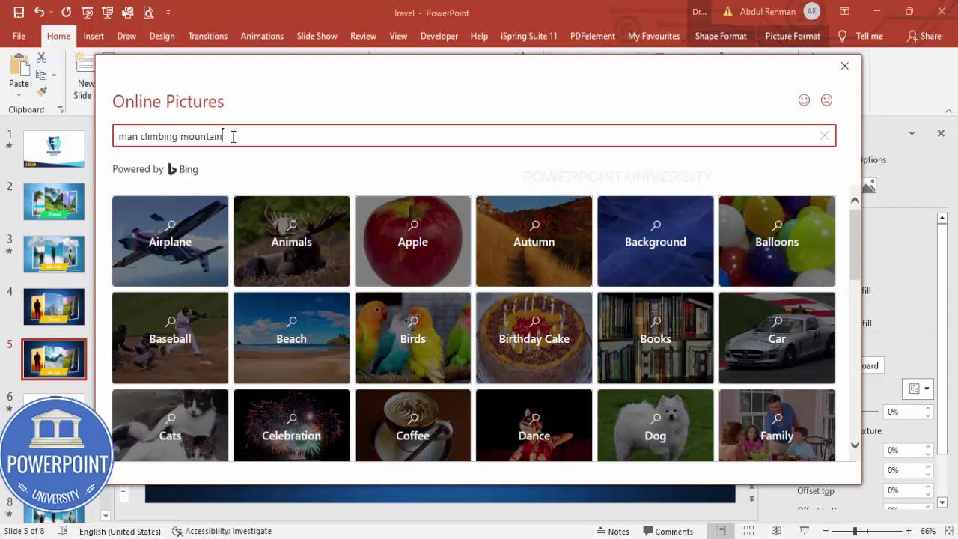
key("Return")
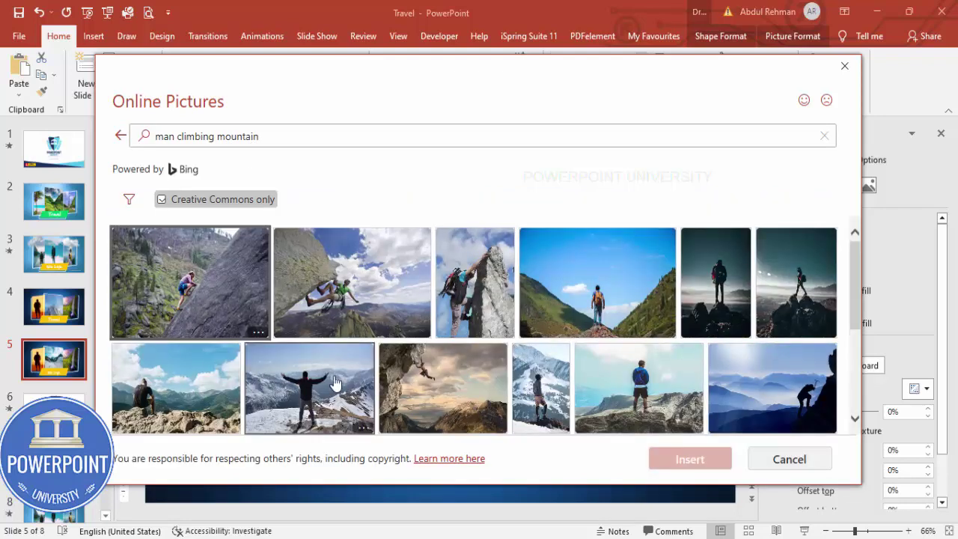
left_click(333, 382)
left_click(649, 399)
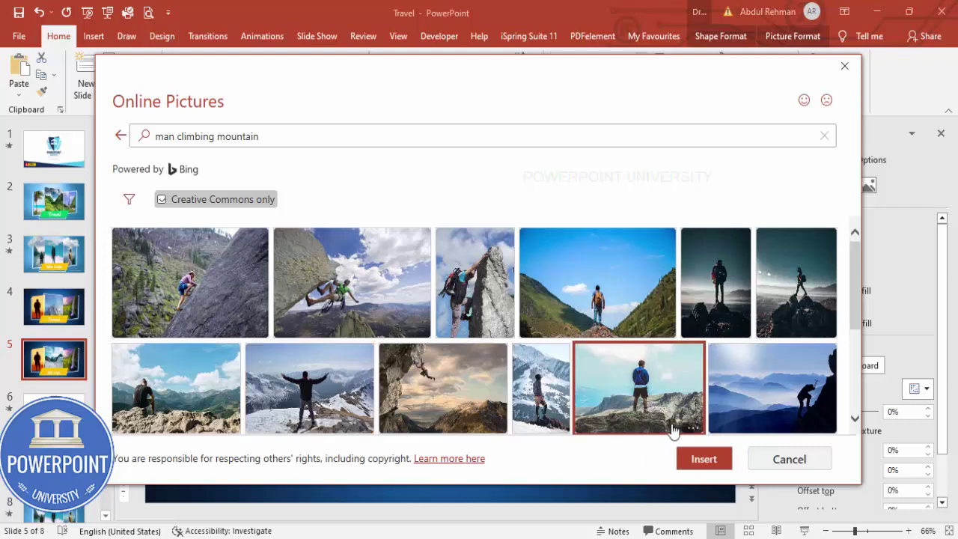
left_click(715, 468)
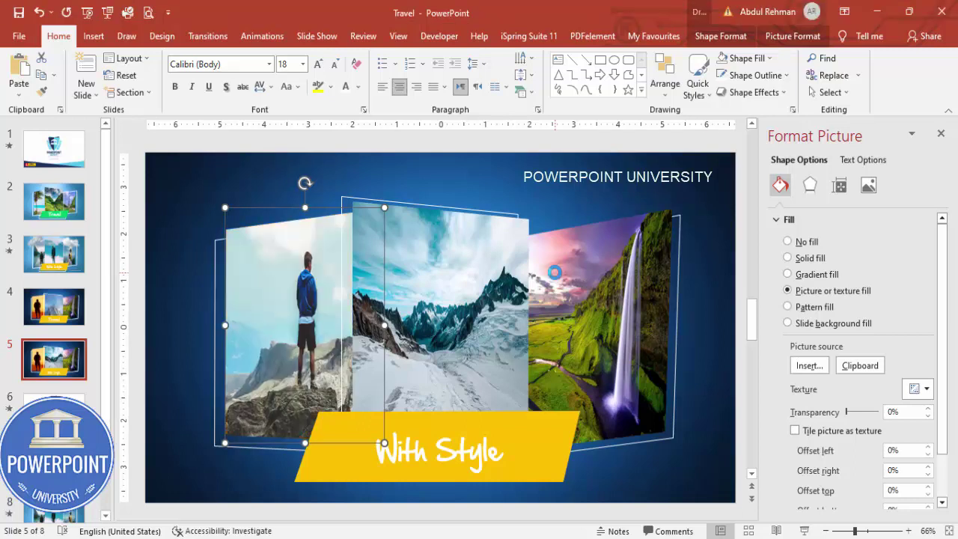
left_click(609, 256)
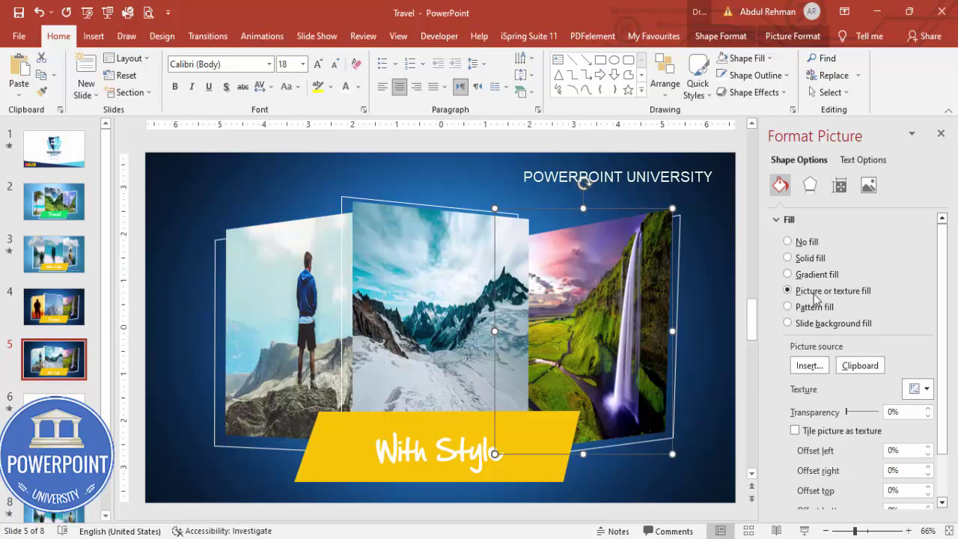
Search online for 'snow cap mountain' and put the mountain lake photo in the right panel.
left_click(809, 365)
left_click(385, 315)
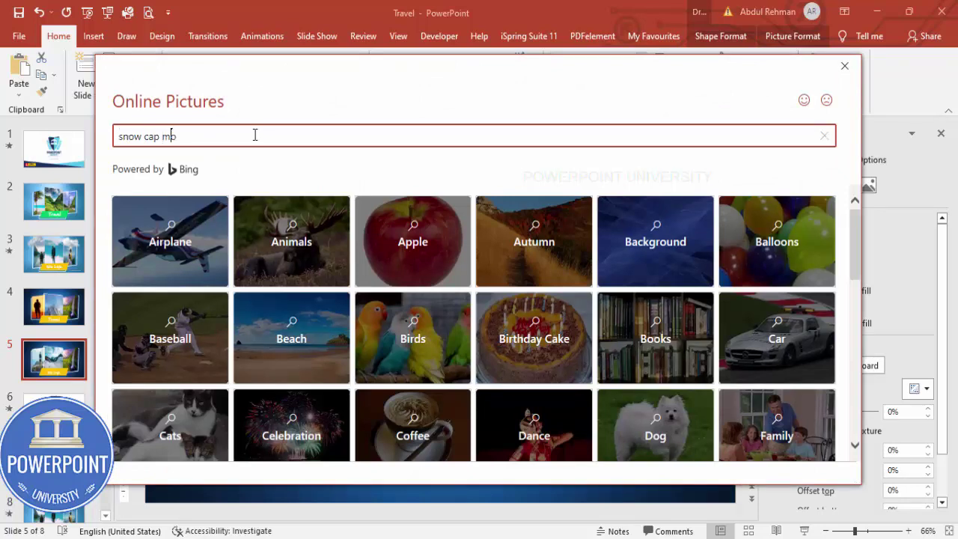
key("Return")
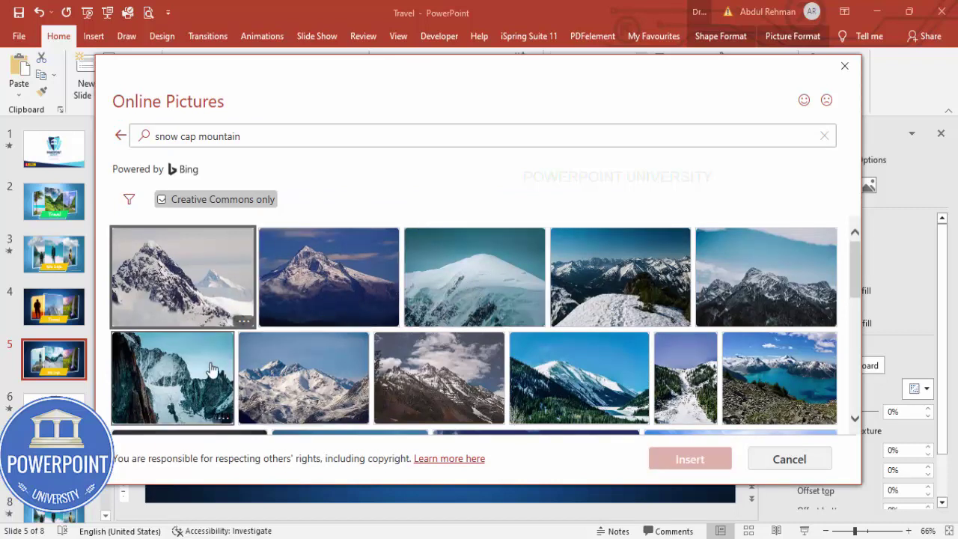
scroll(447, 313, "down", 1)
scroll(460, 304, "down", 5)
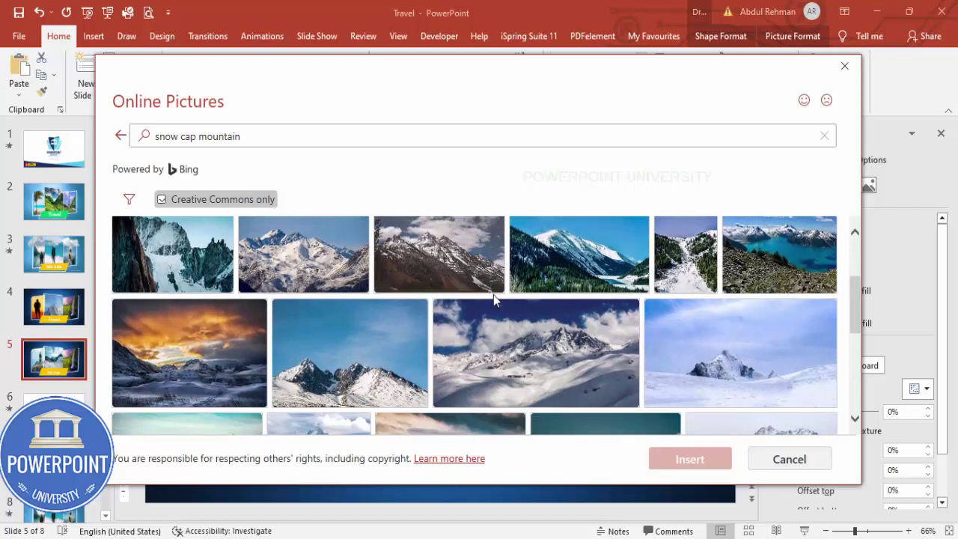
scroll(526, 304, "down", 2)
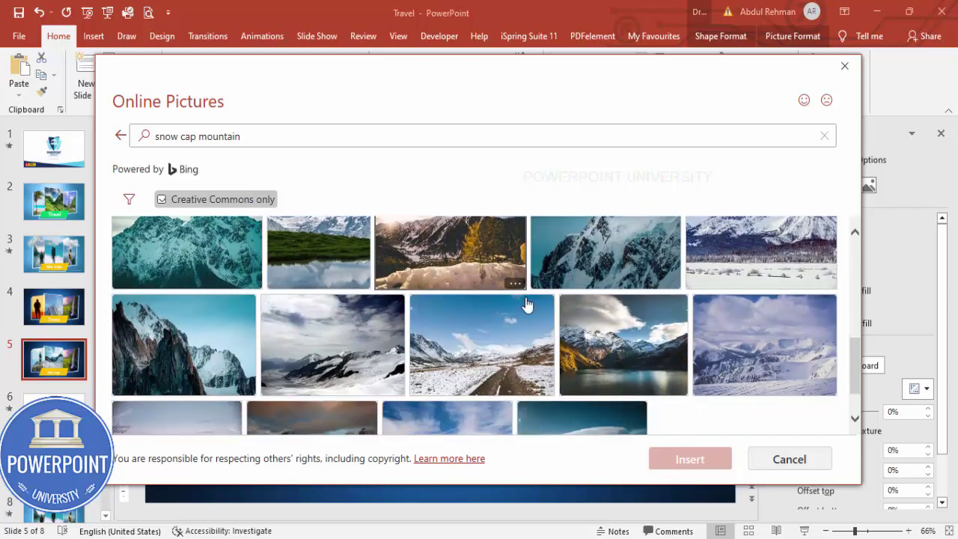
left_click(599, 360)
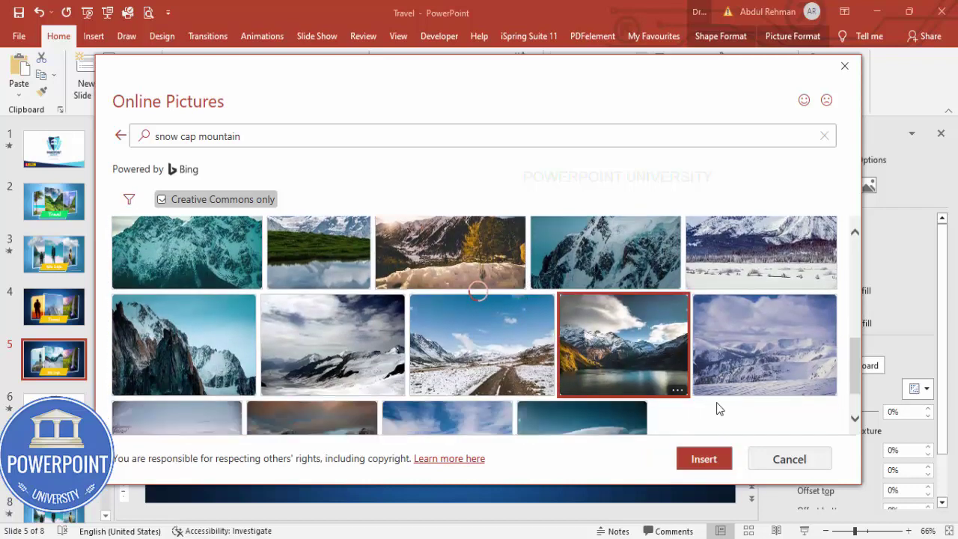
left_click(704, 458)
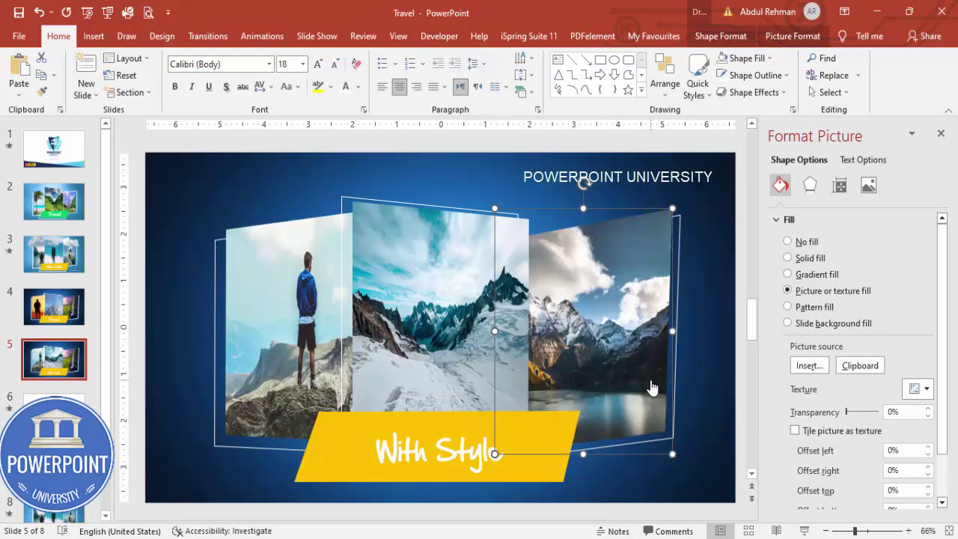
left_click(626, 154)
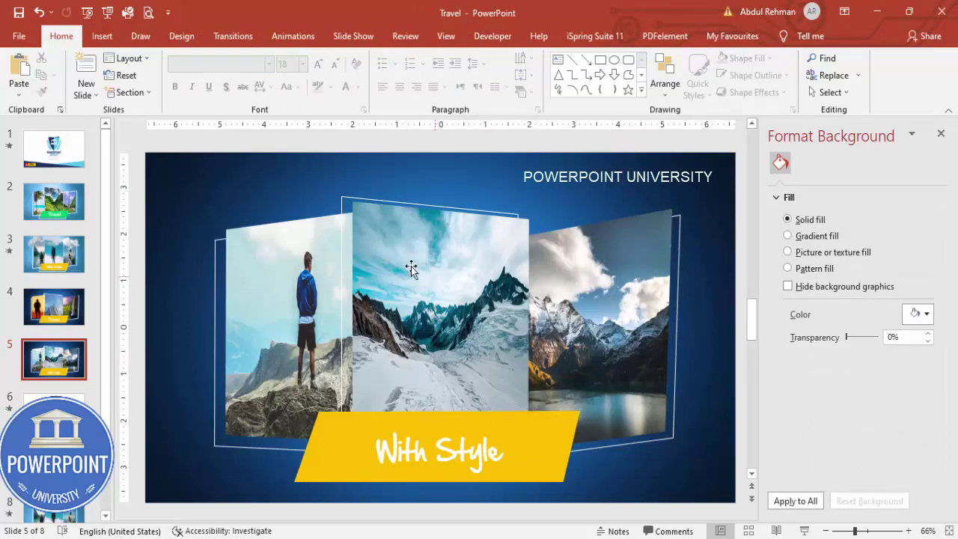
Search Online Pictures for 'cloud transparent' images.
left_click(101, 36)
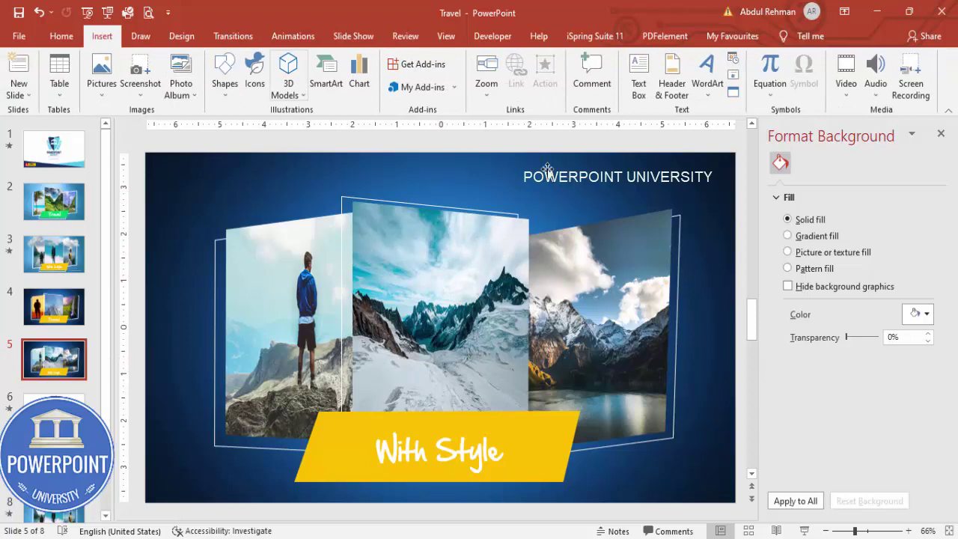
left_click(103, 101)
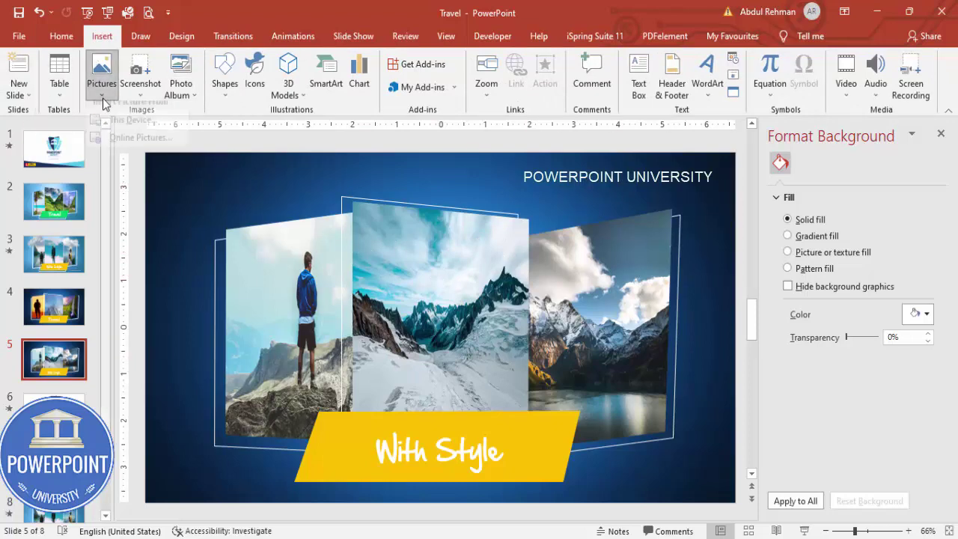
left_click(159, 147)
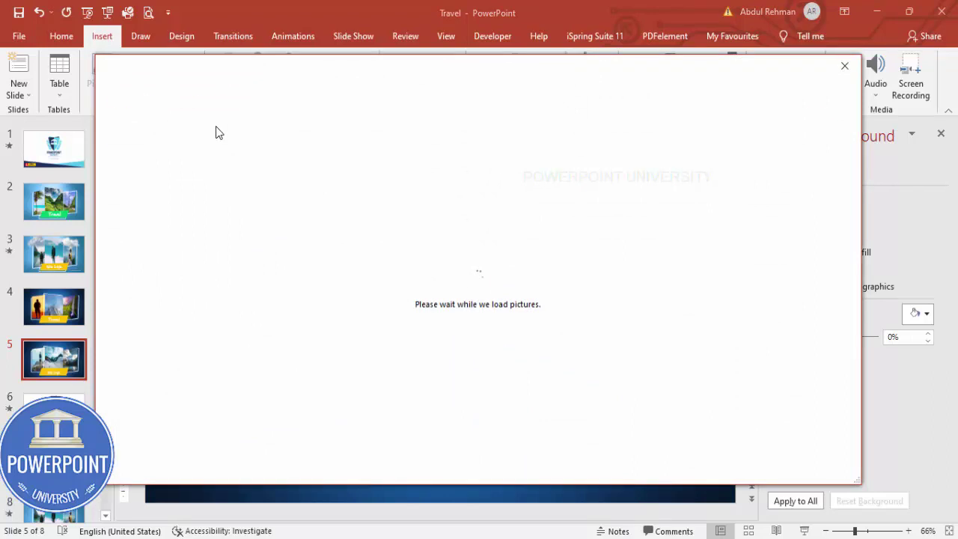
type("clou")
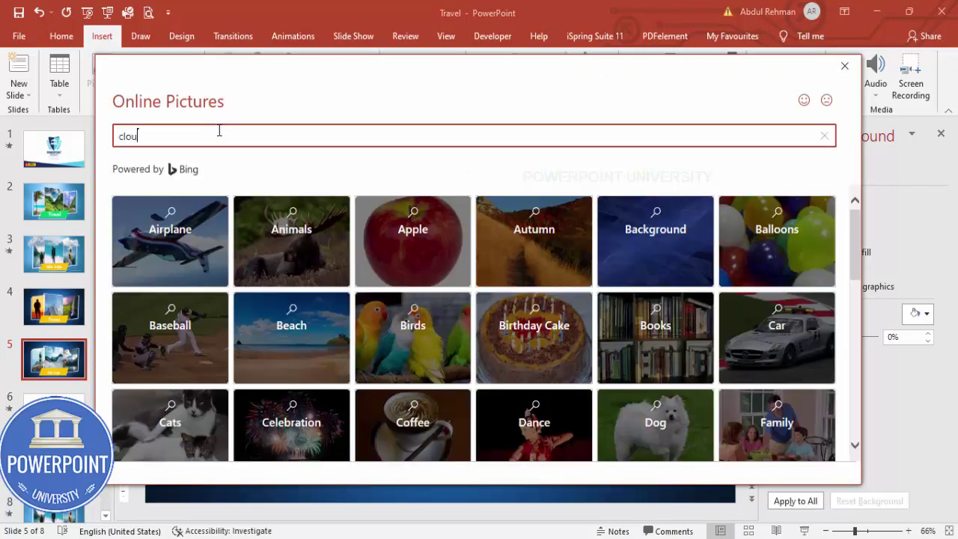
type("d transparent")
key("Return")
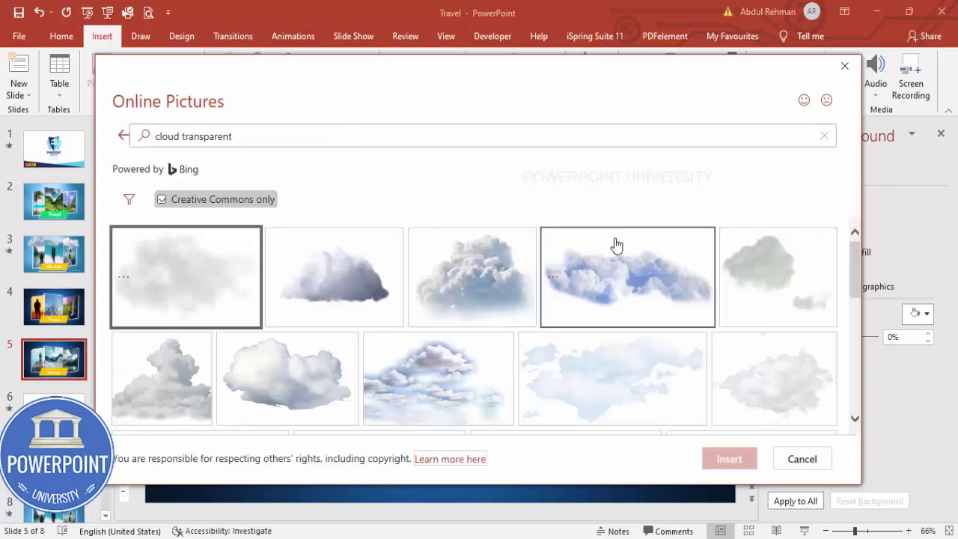
Insert three cloud images, wispy and fluffy, onto the slide together.
left_click(205, 312)
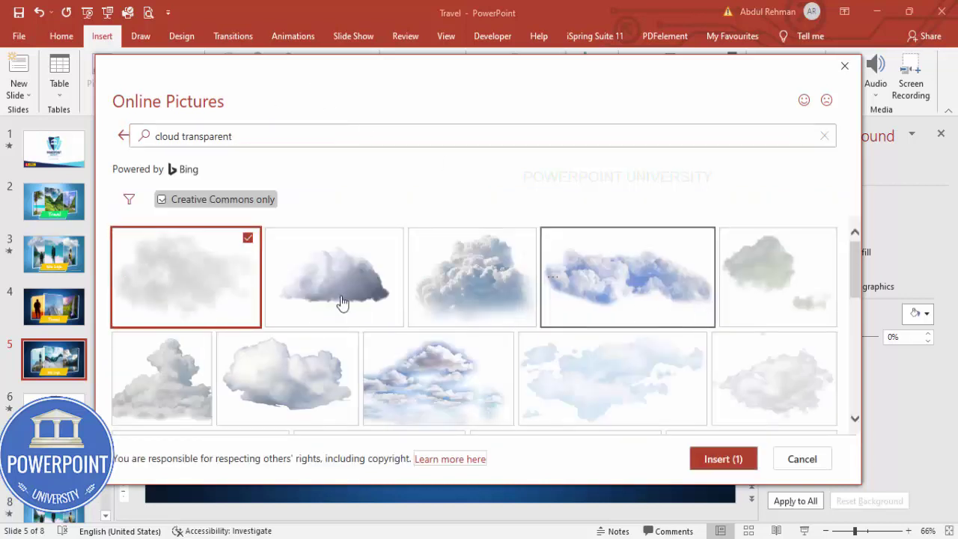
left_click(486, 293)
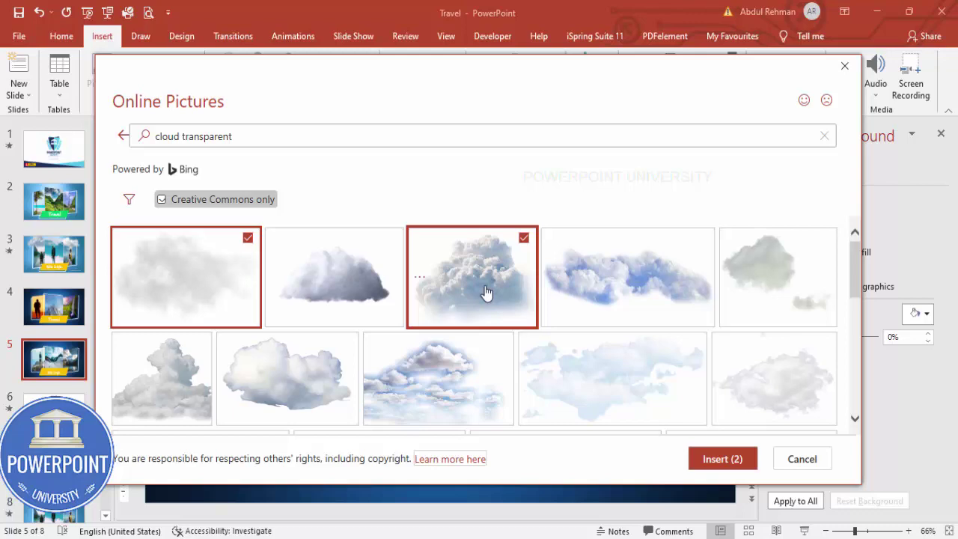
left_click(327, 384)
left_click(720, 459)
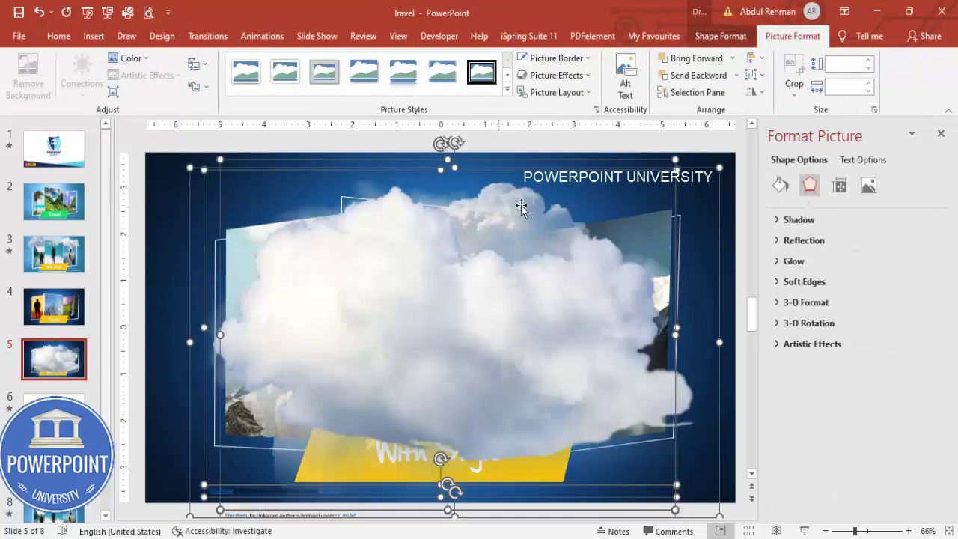
Shrink the clouds and place them top left, top centre and top right, one smaller.
left_click_drag(719, 166, 493, 306)
left_click(379, 385)
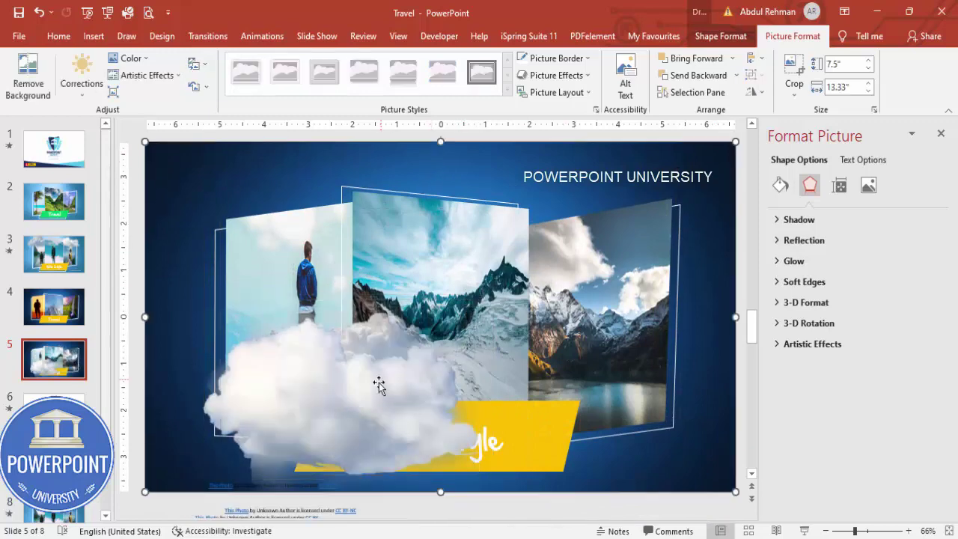
left_click_drag(383, 368, 620, 198)
left_click_drag(349, 390, 255, 218)
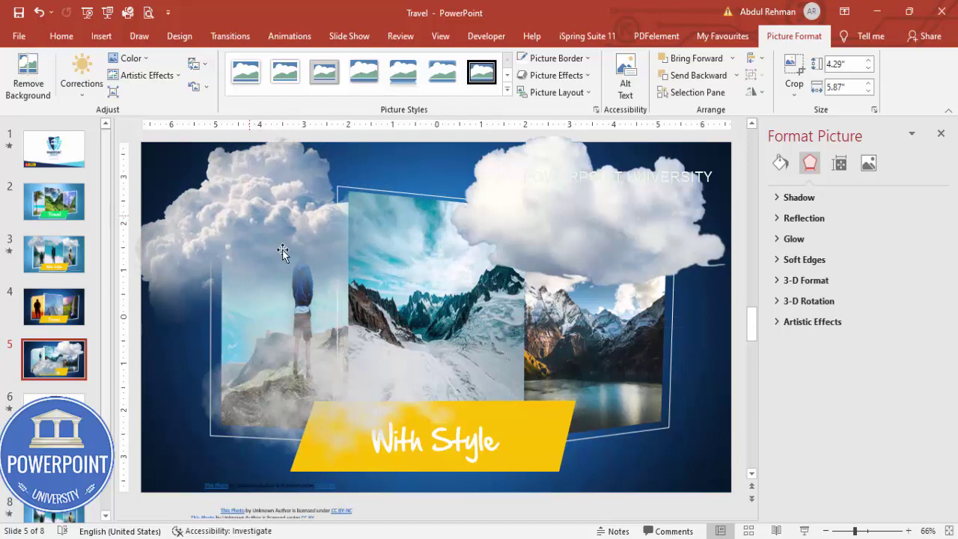
left_click(387, 368)
left_click_drag(388, 367, 485, 186)
left_click_drag(436, 318, 502, 278)
left_click_drag(656, 182, 650, 196)
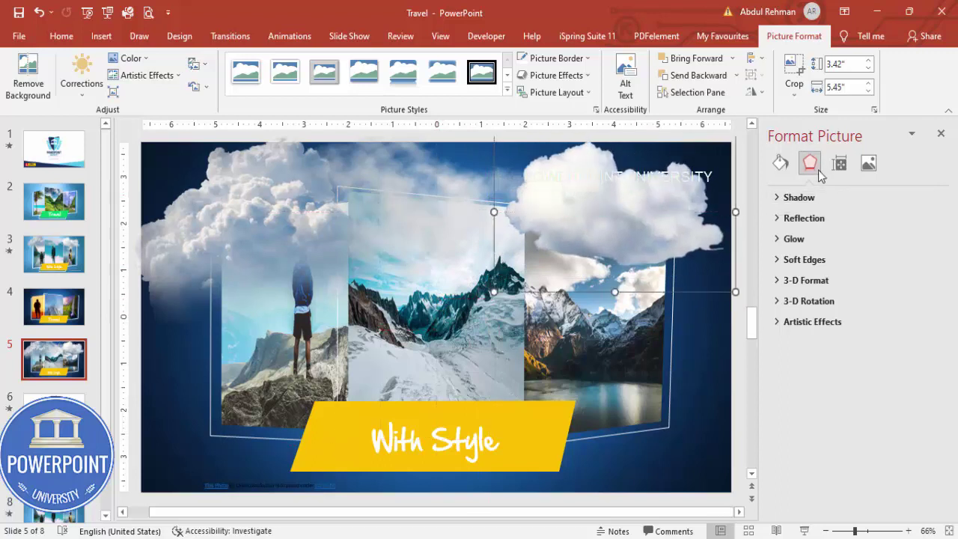
Give the cloud 16 pt soft edges and shift it over the photo panels.
left_click(825, 257)
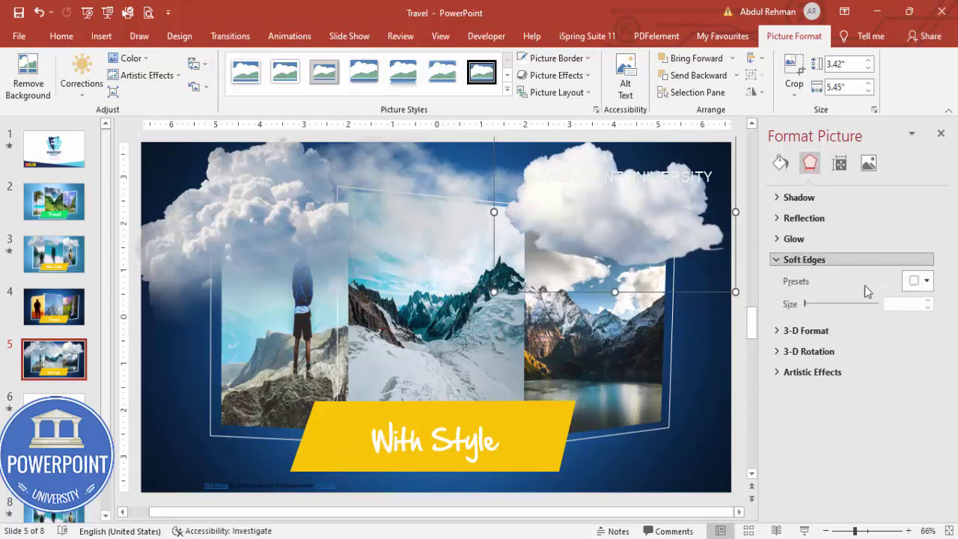
left_click(929, 300)
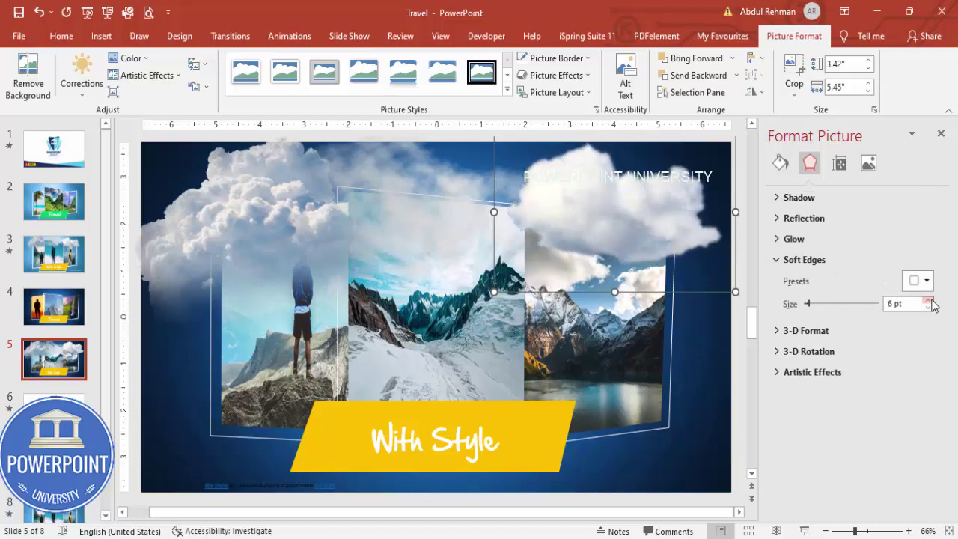
left_click(930, 300)
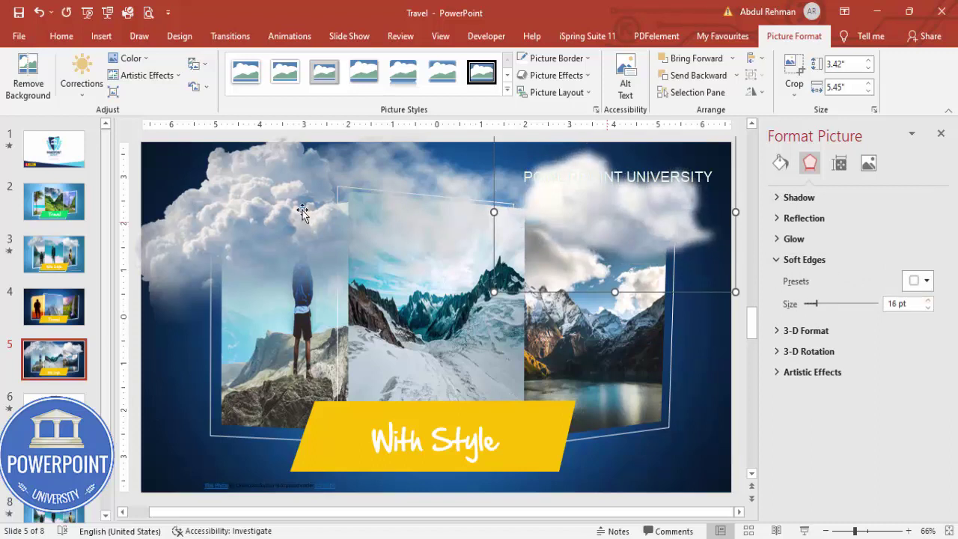
left_click_drag(227, 218, 240, 184)
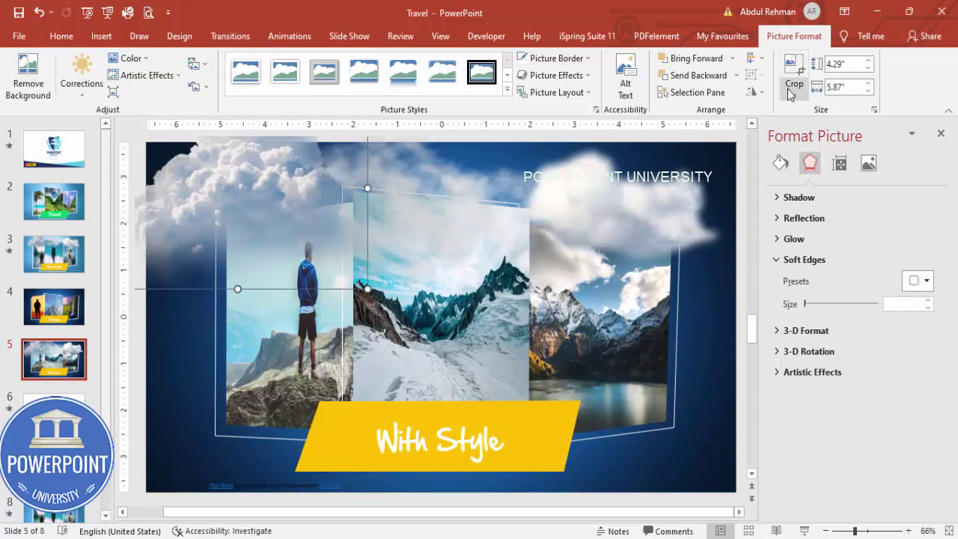
Try sending the cloud backward, undo it, and move a cloud over the middle panel's top.
left_click(692, 78)
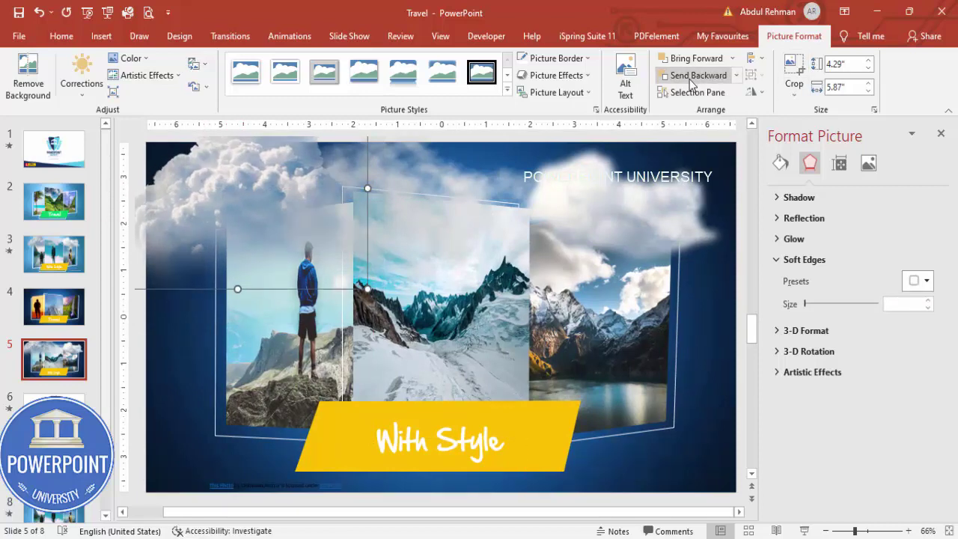
left_click(691, 81)
left_click(691, 81)
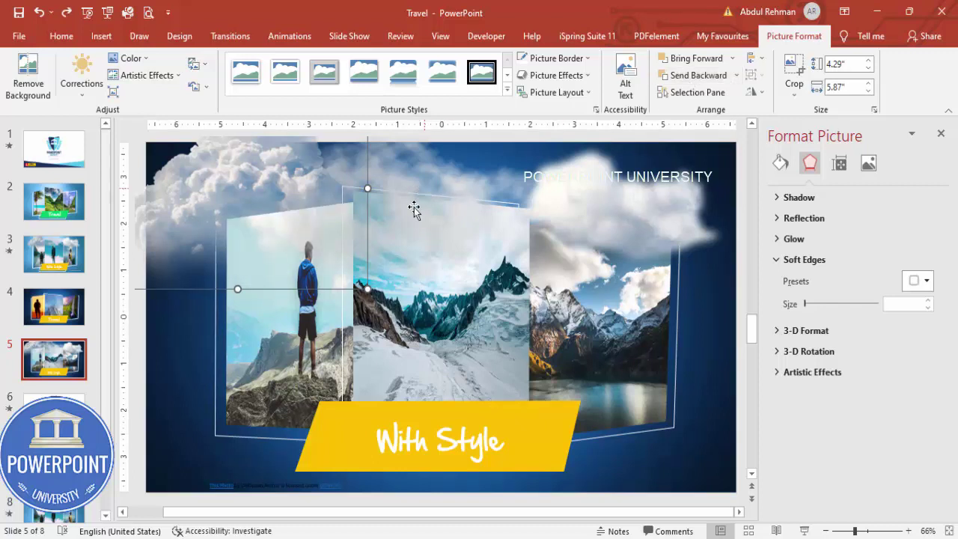
key("ctrl+z")
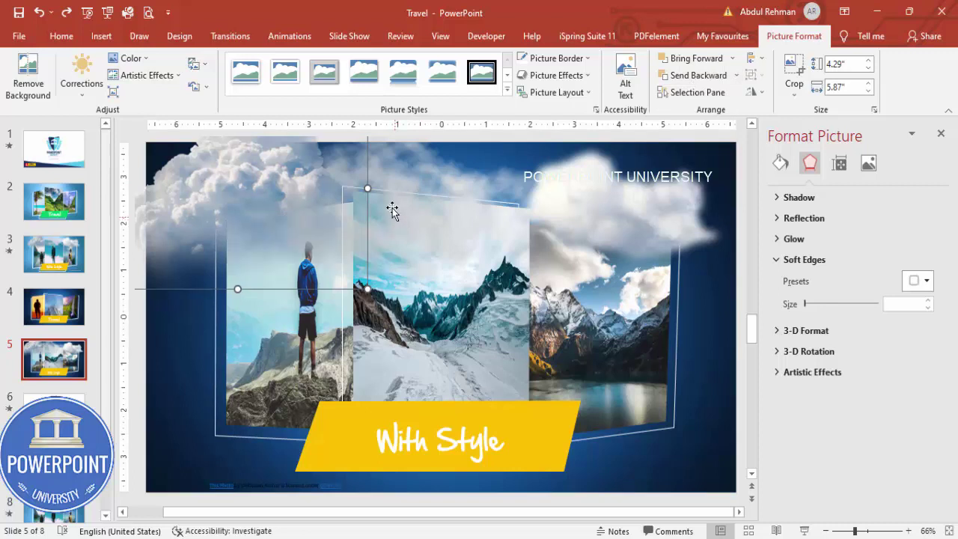
left_click_drag(393, 212, 457, 187)
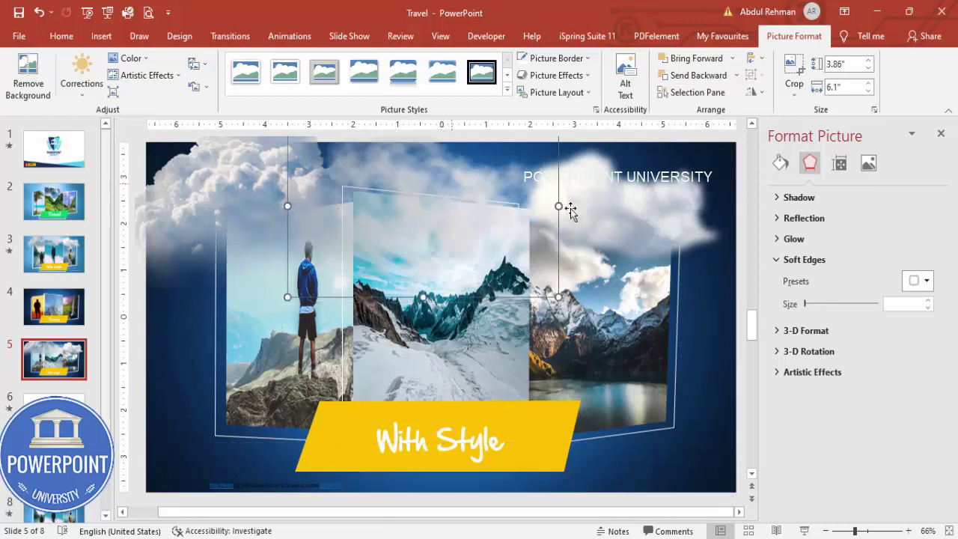